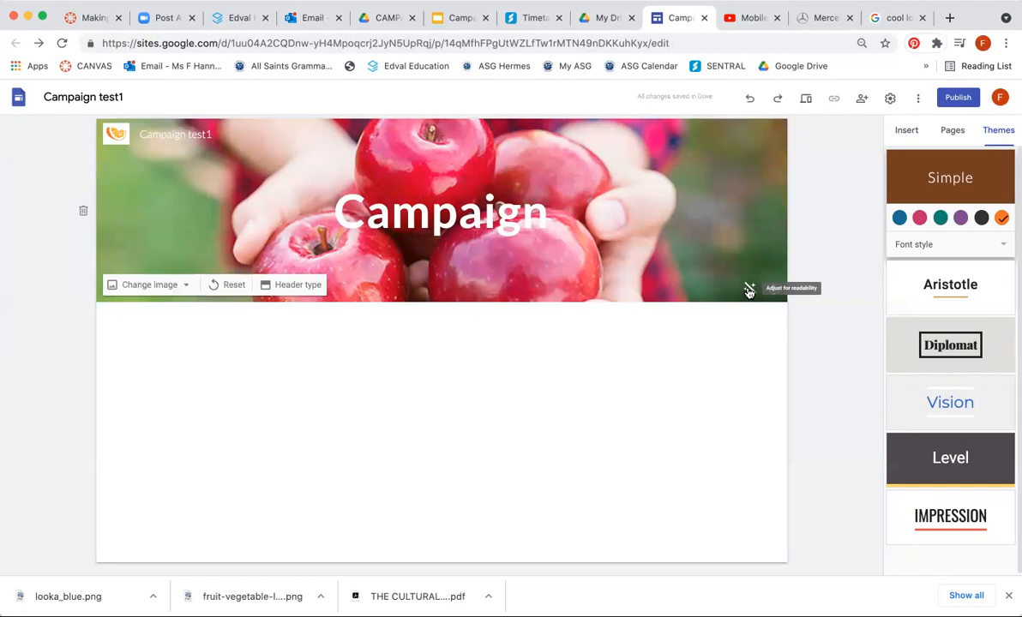
Compare the header image with and without the readability adjustment, leaving the adjustment applied.
click(749, 290)
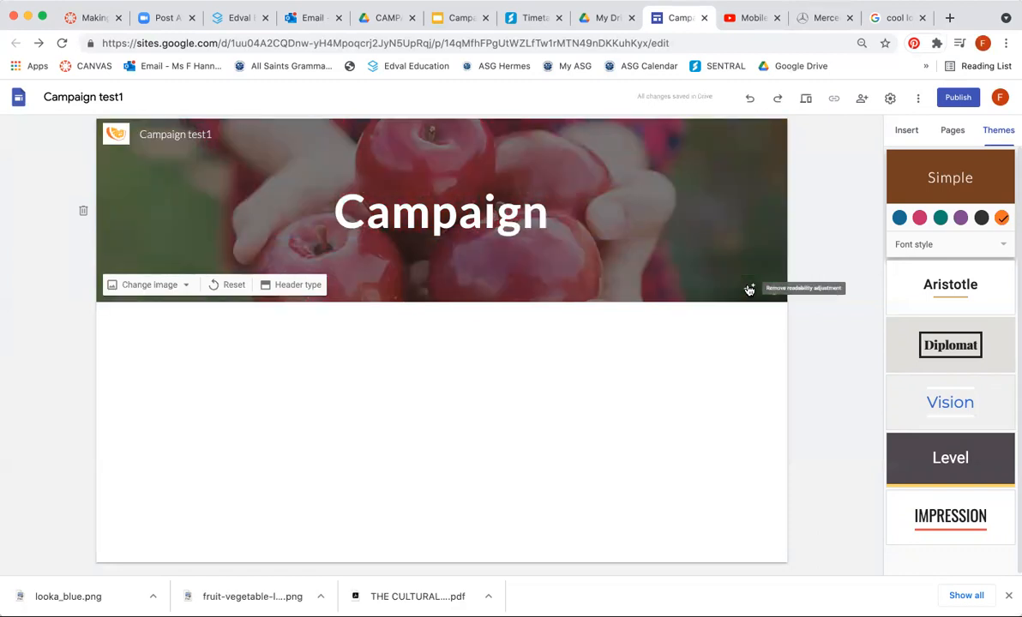
click(750, 290)
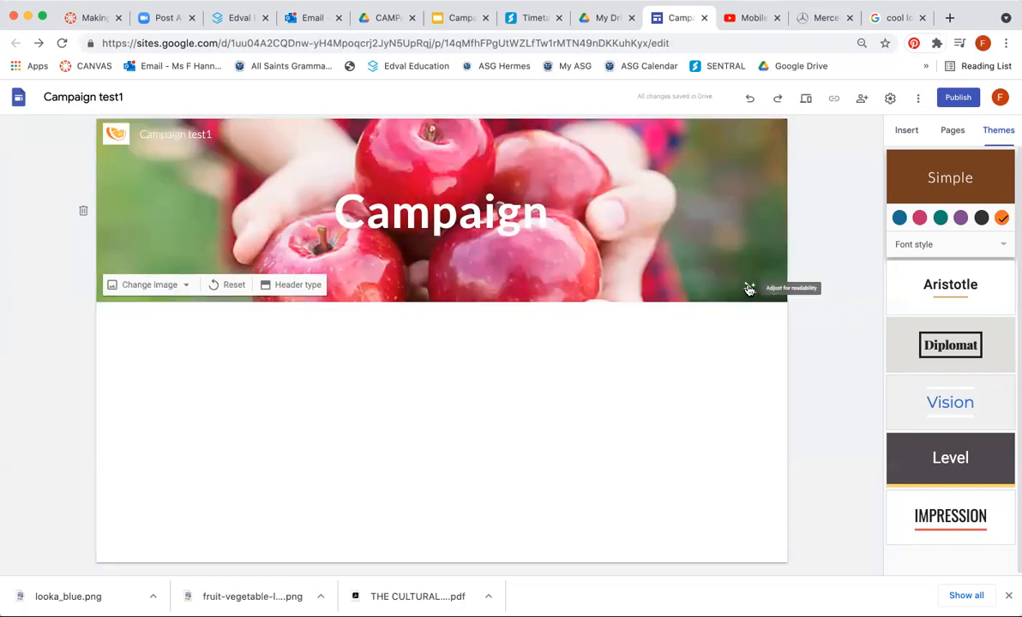
click(749, 289)
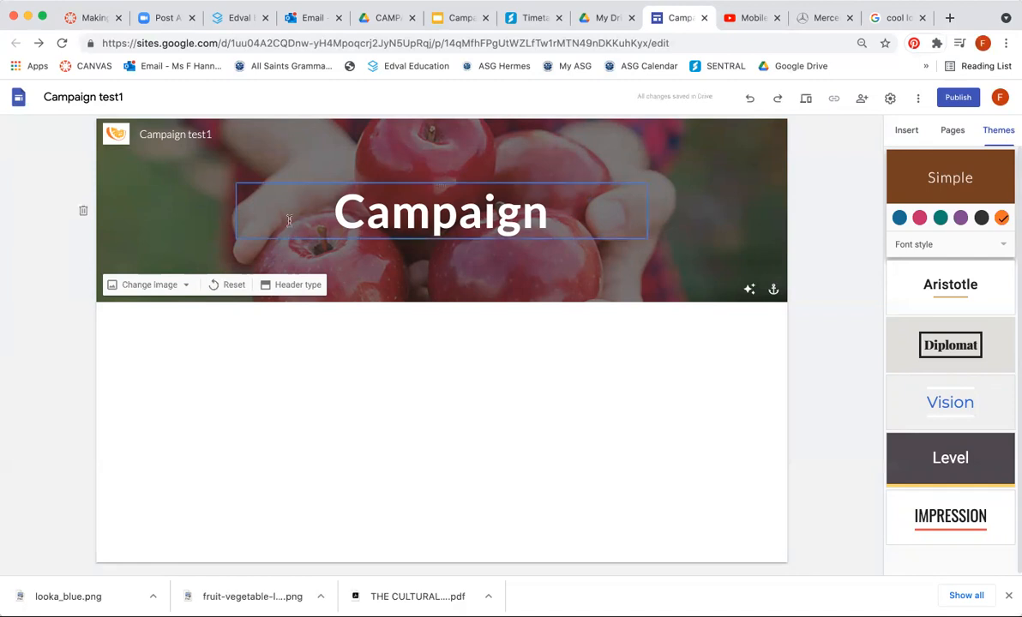
Try the Cover header type and settle on Large banner for the page header.
click(298, 287)
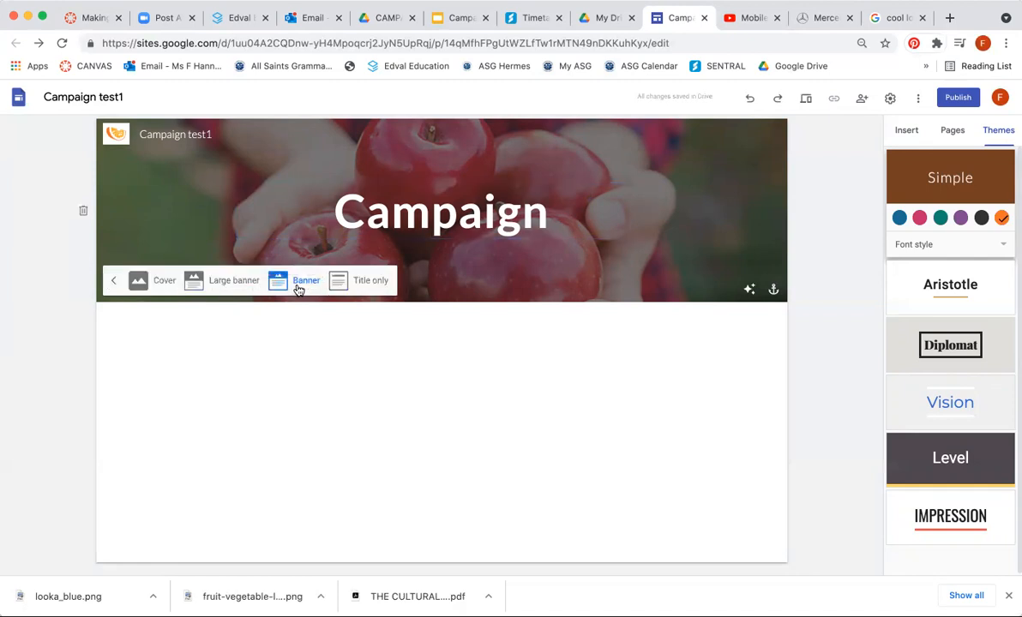
click(212, 282)
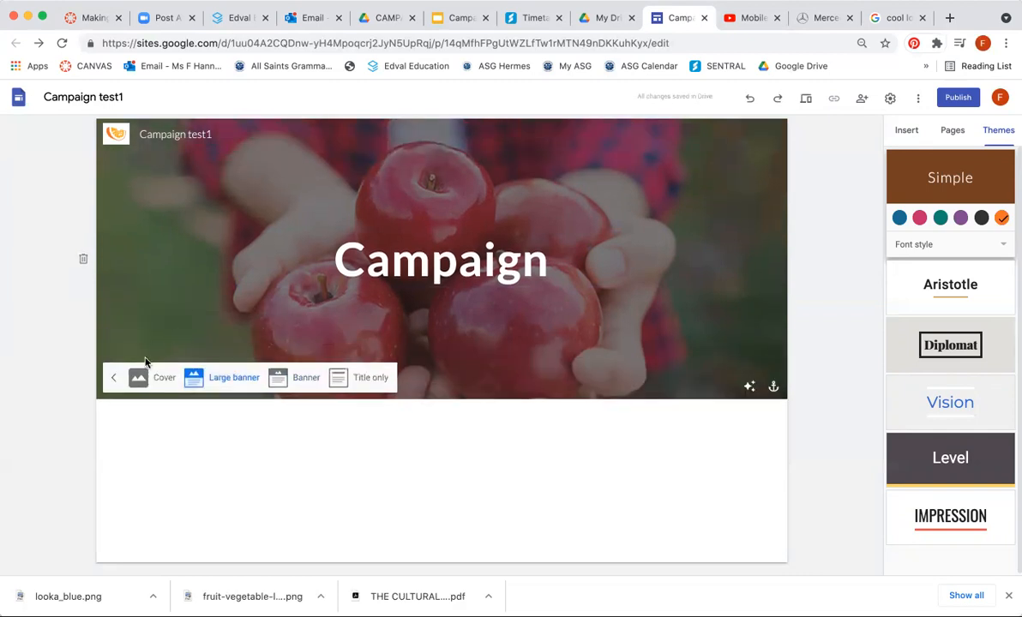
click(139, 378)
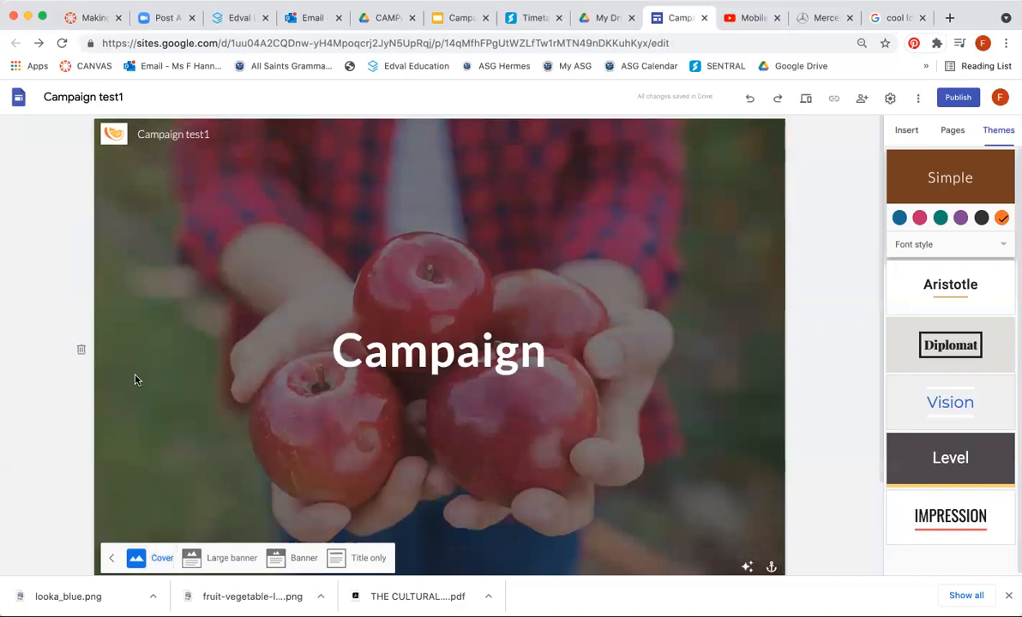
click(204, 558)
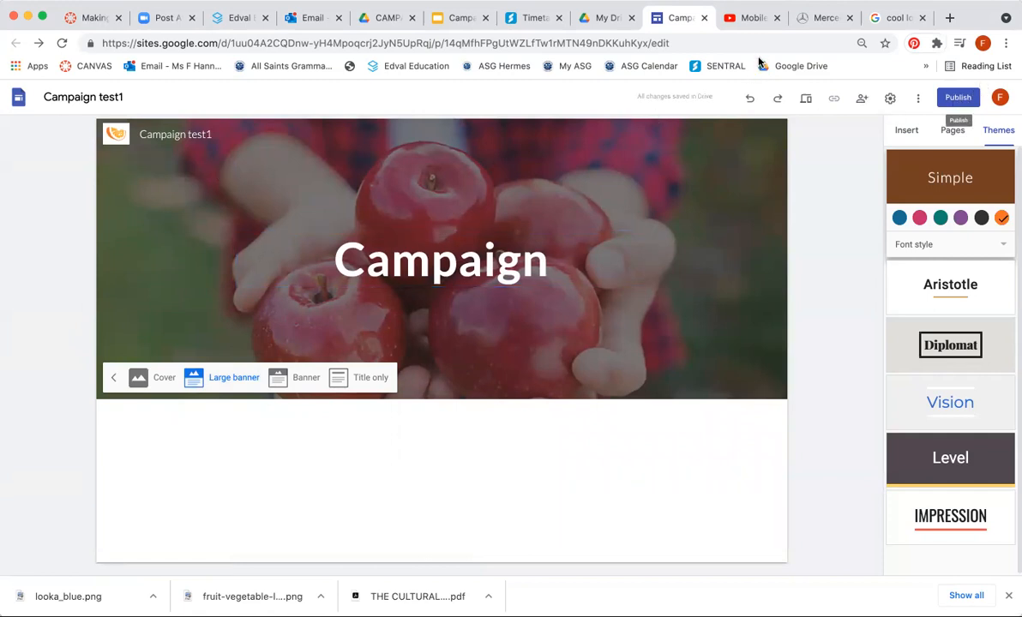
Insert two sections below the header using the layout with three images and captions.
click(902, 129)
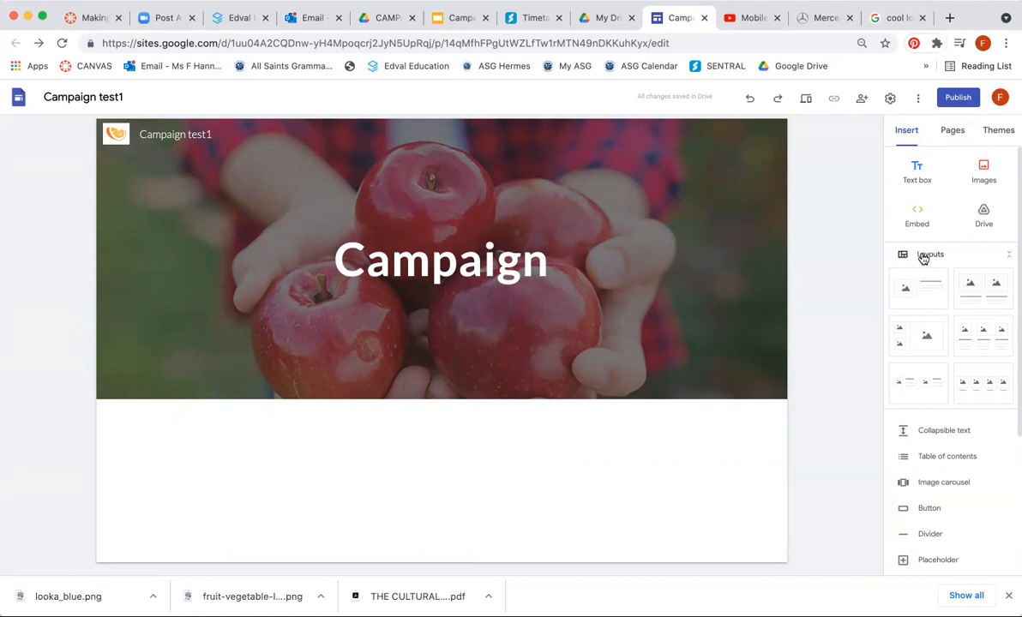
click(980, 335)
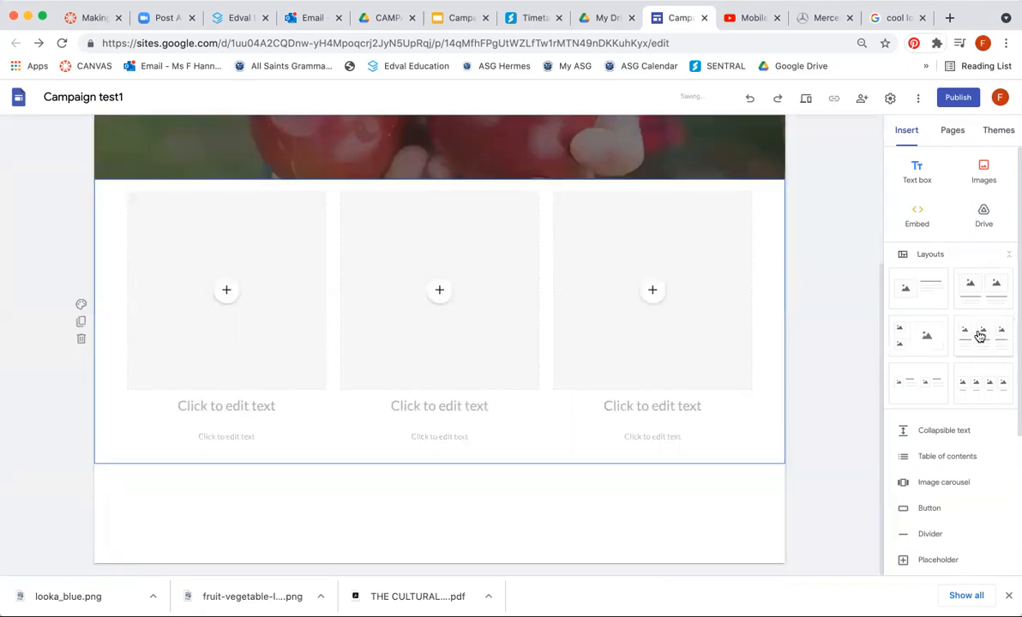
click(980, 335)
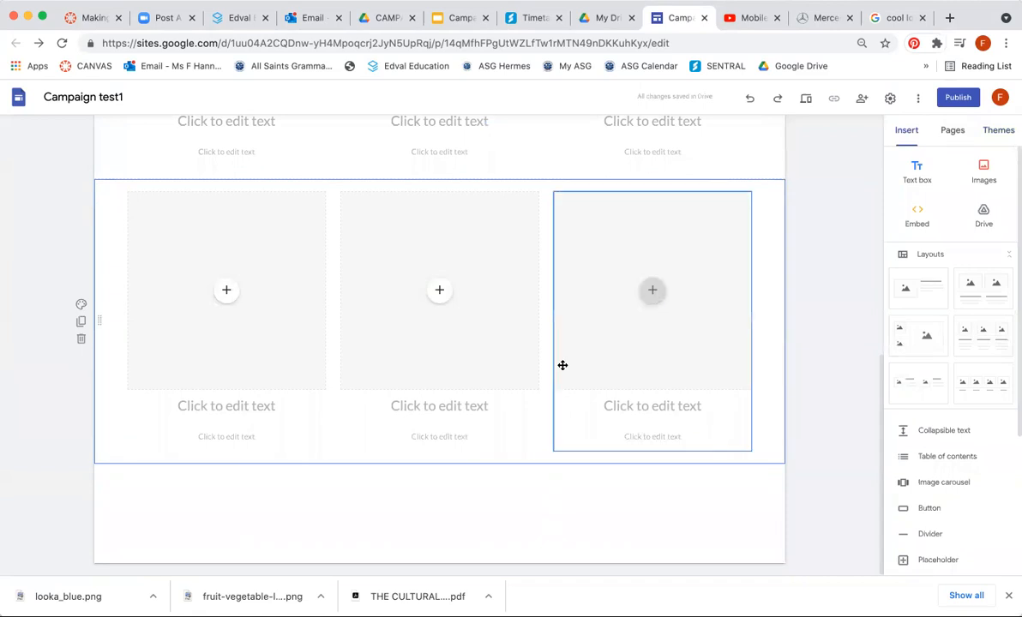
scroll(562, 365, up, 6)
scroll(562, 367, down, 2)
scroll(563, 367, down, 4)
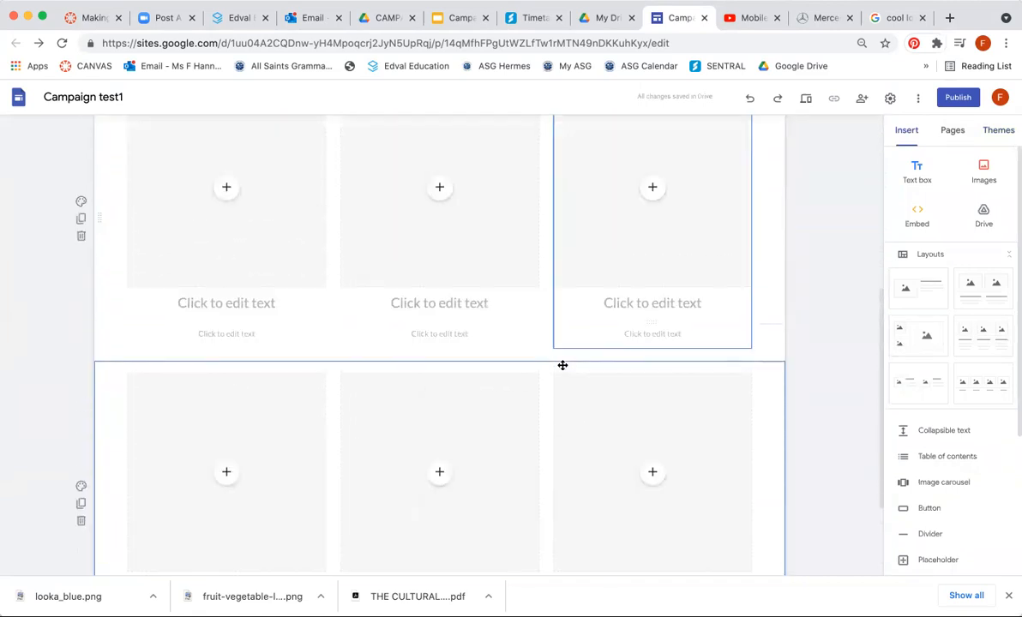
Upload the orange FRESH logo image into the first placeholder of the upper three-column section.
scroll(562, 365, up, 6)
scroll(487, 296, down, 3)
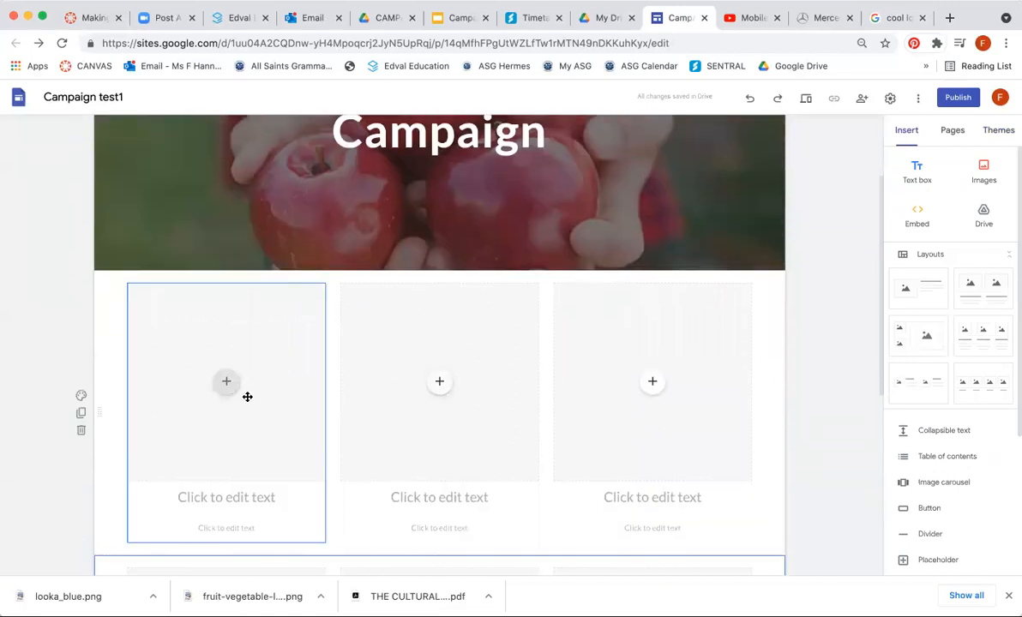
click(226, 382)
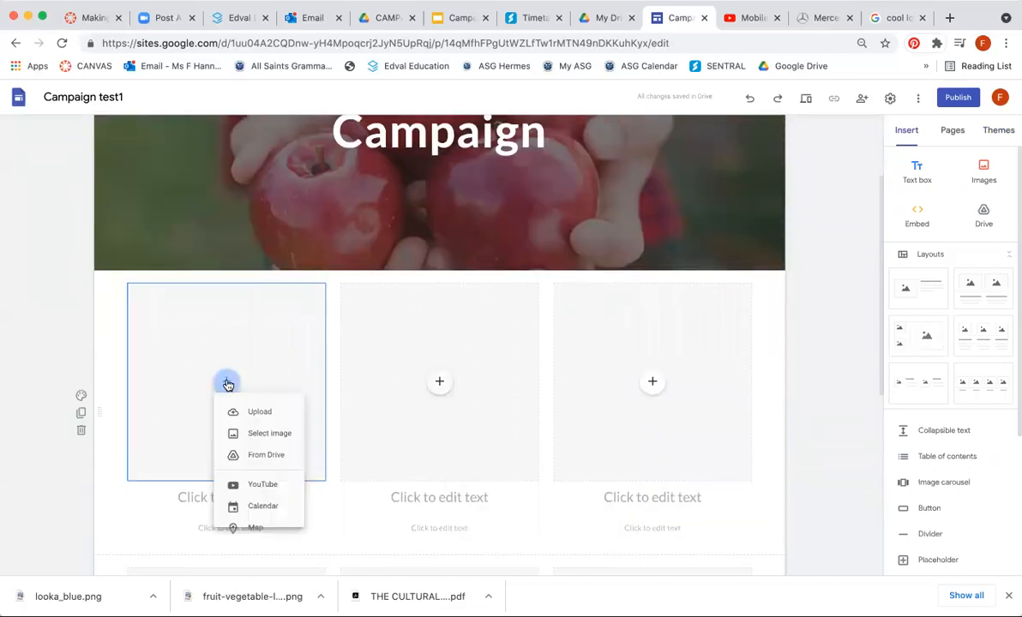
click(255, 418)
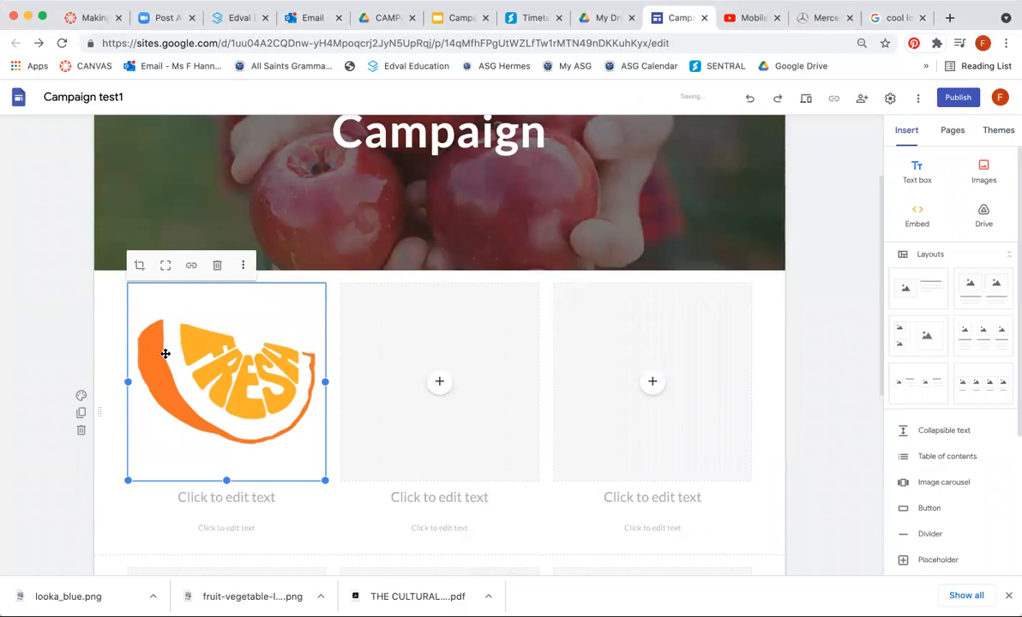
Set the background of the section with the FRESH logo to Emphasis 2.
click(81, 396)
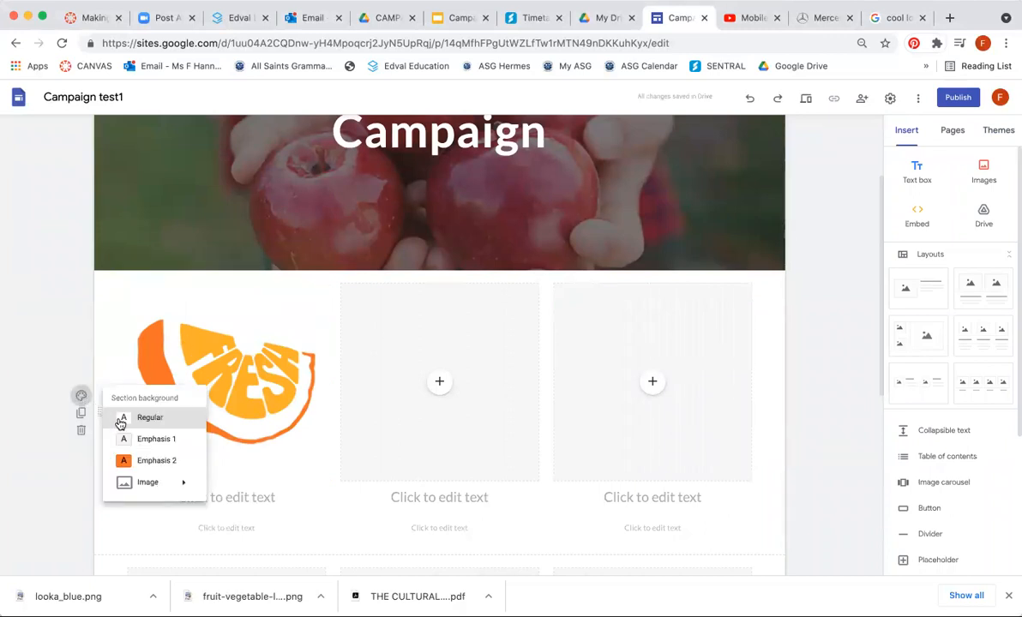
click(135, 463)
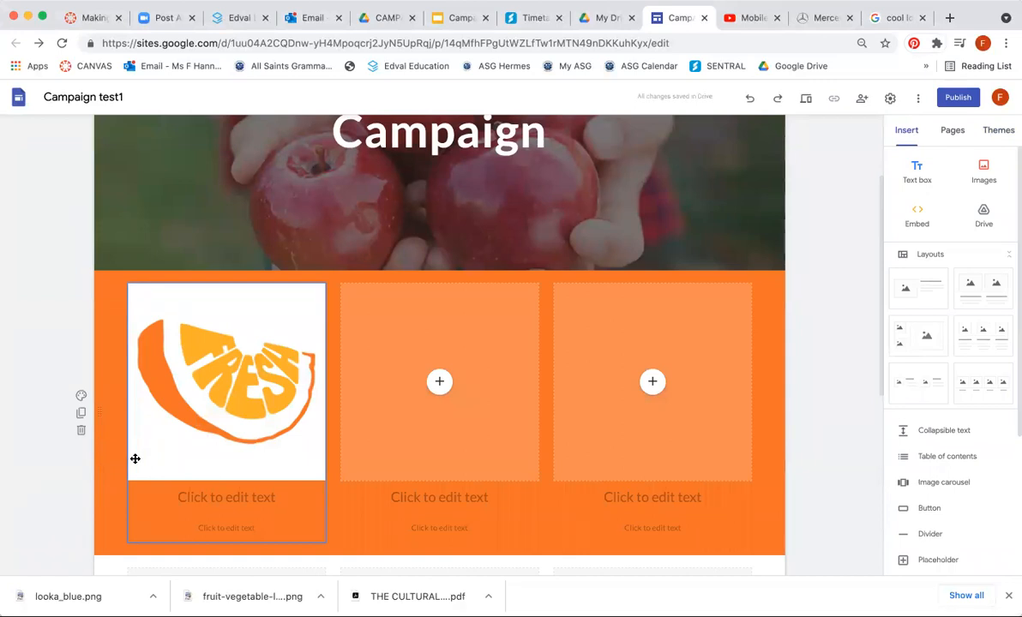
scroll(134, 459, up, 3)
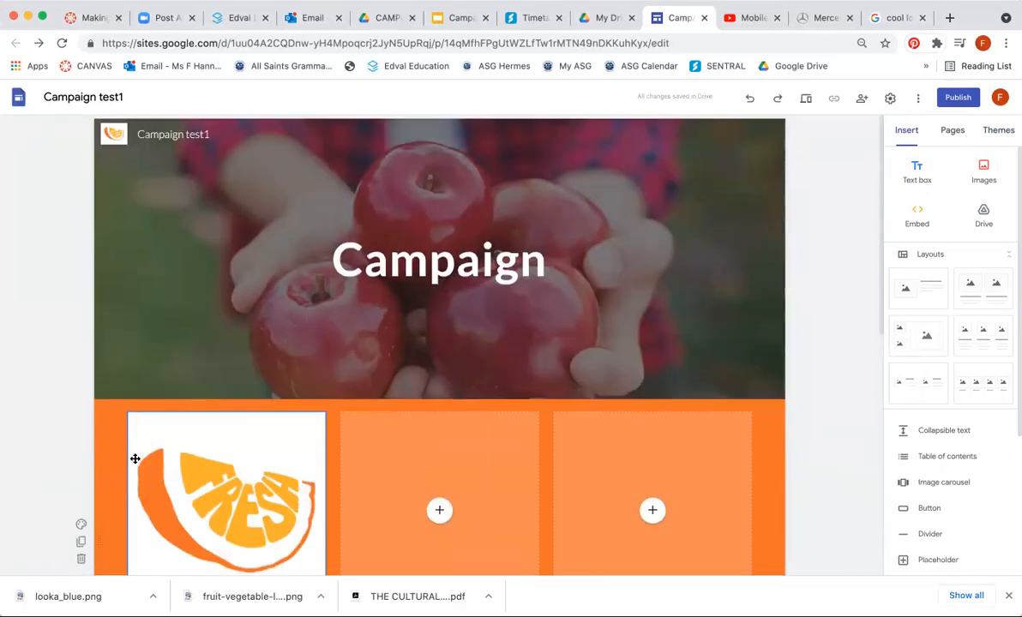
scroll(134, 459, down, 4)
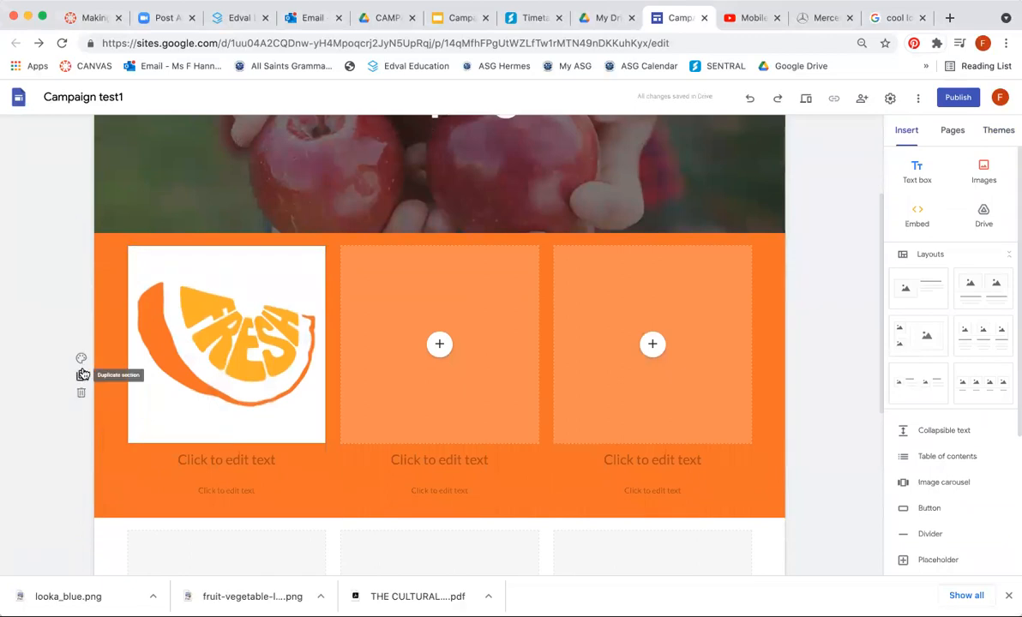
Try the Emphasis 1 background on the logo section and return it to Emphasis 2.
click(81, 359)
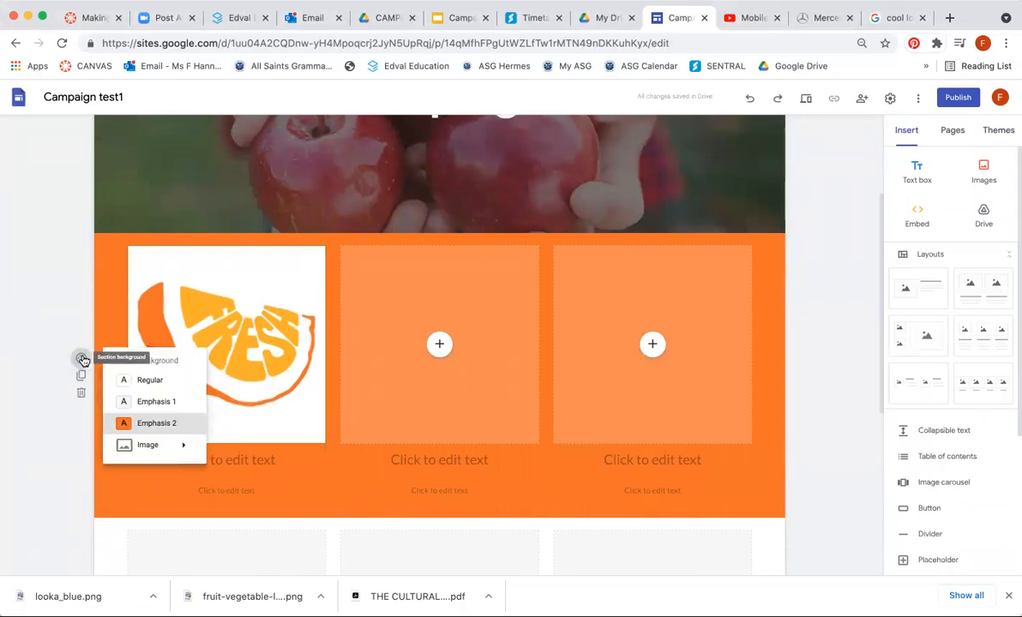
click(141, 400)
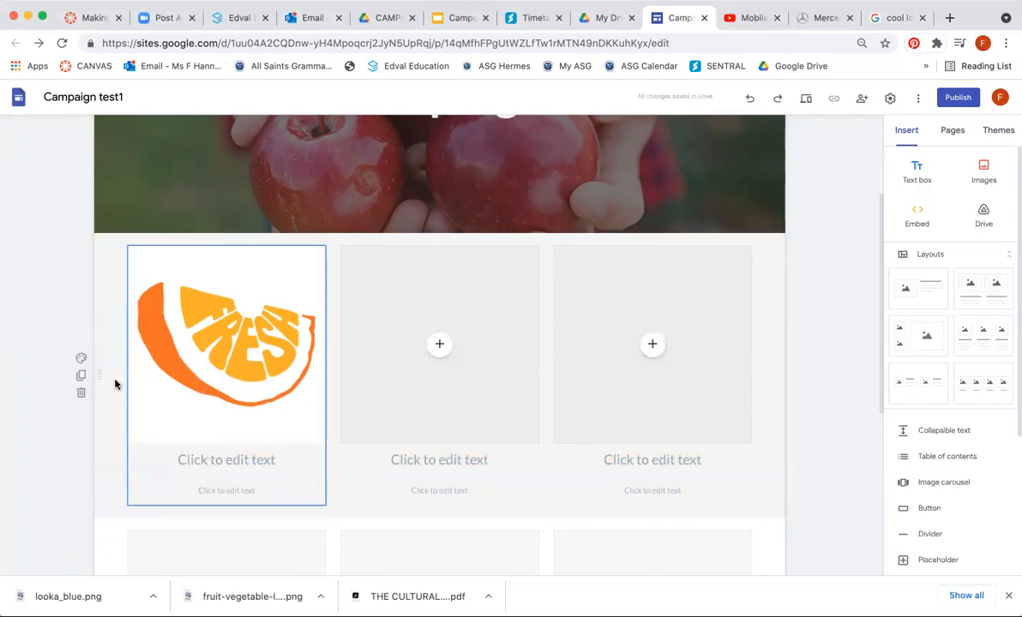
click(81, 359)
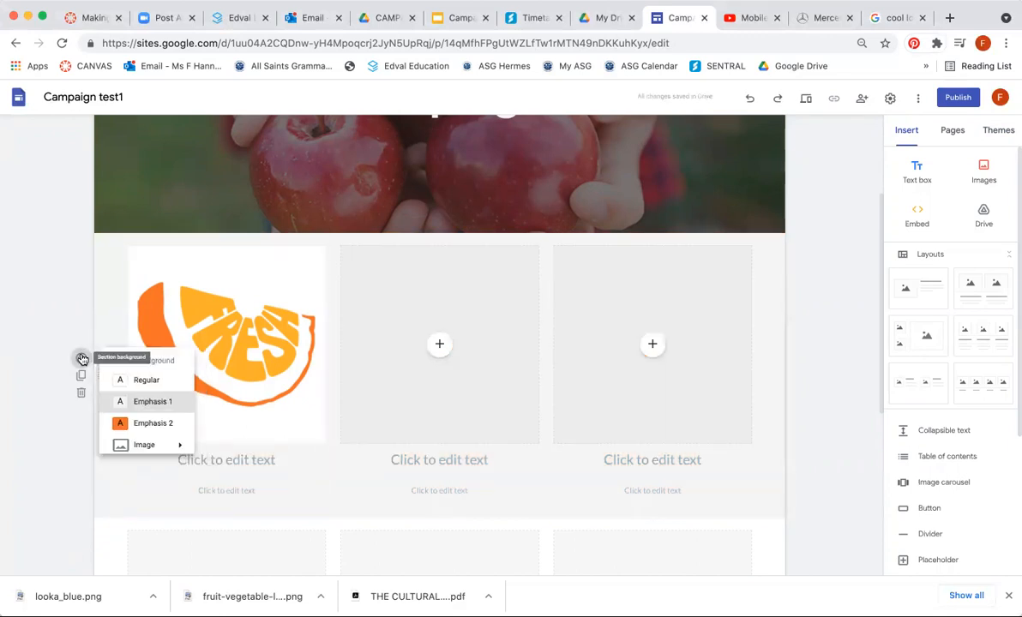
click(142, 423)
scroll(465, 405, up, 1)
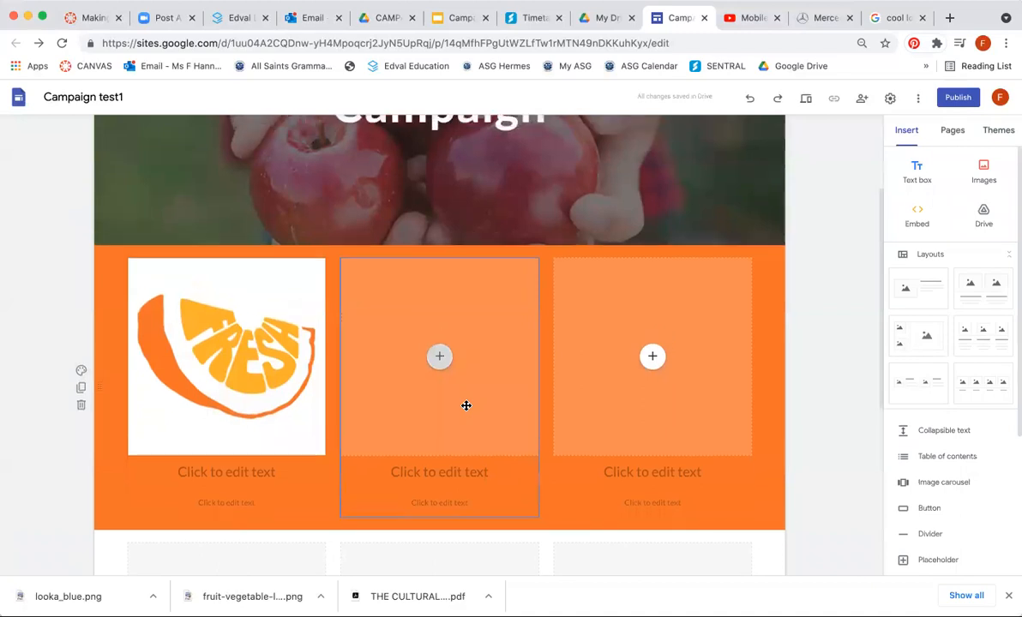
Enter the heading "Orange" and the caption "To eat" under the FRESH logo.
scroll(466, 405, down, 1)
click(267, 425)
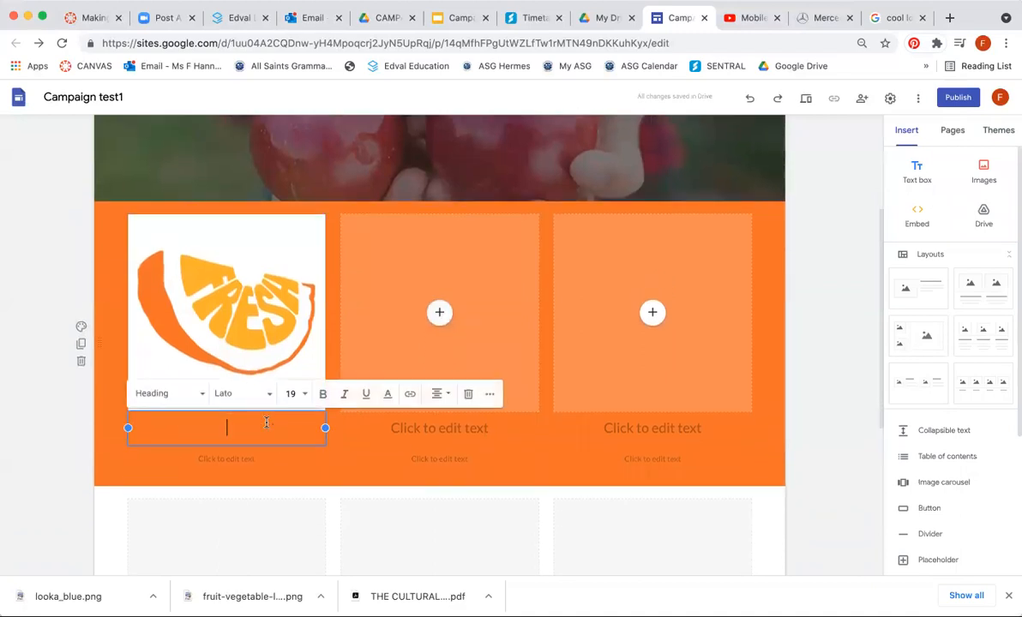
text(Orange)
click(224, 459)
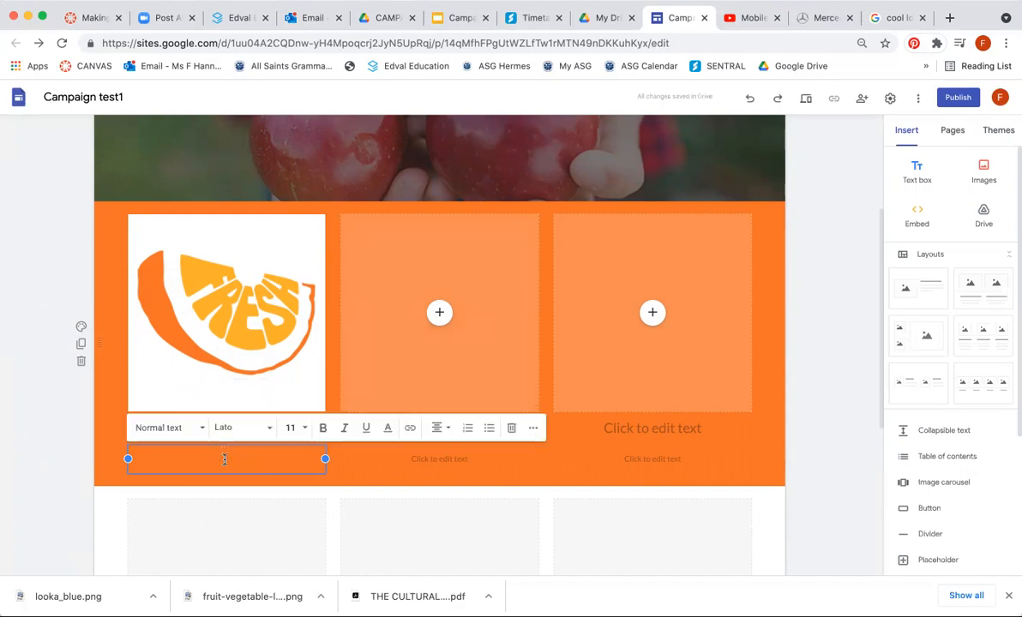
text(To eat)
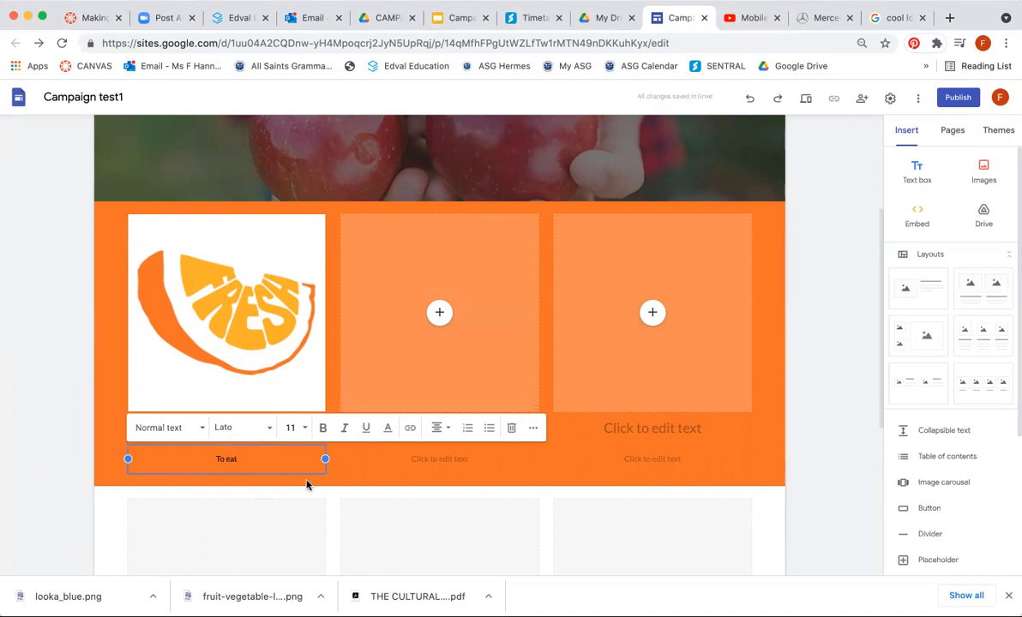
Open the YouTube video picker for the middle placeholder of the orange section.
click(440, 459)
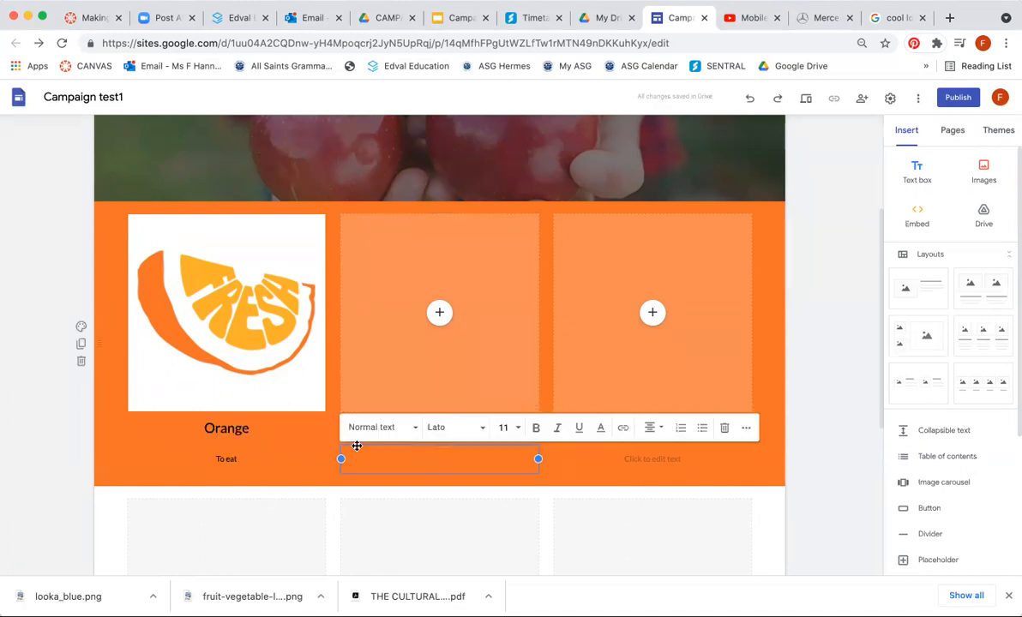
click(439, 310)
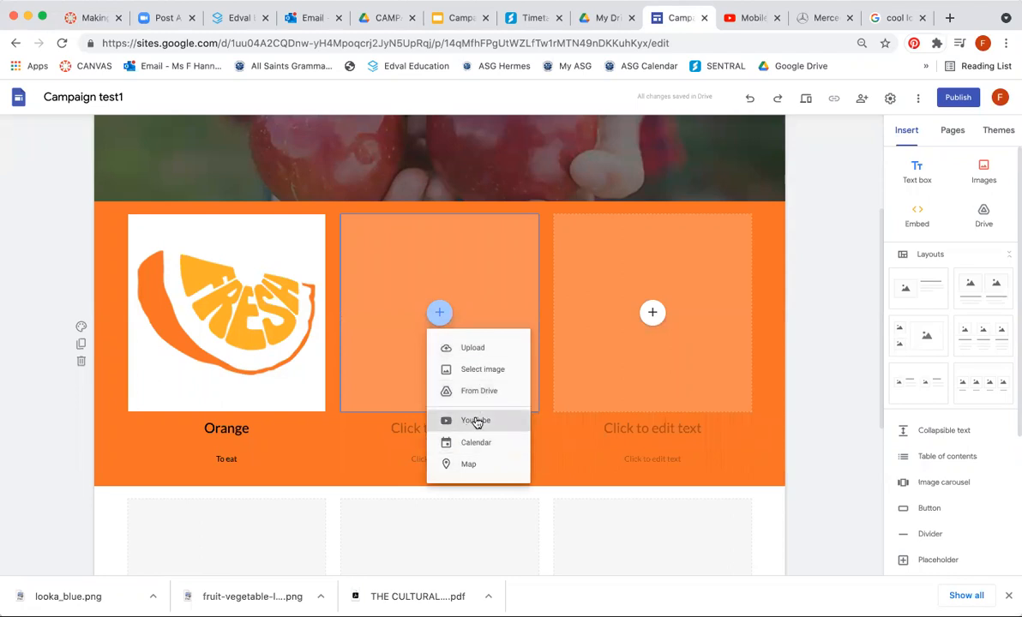
click(476, 421)
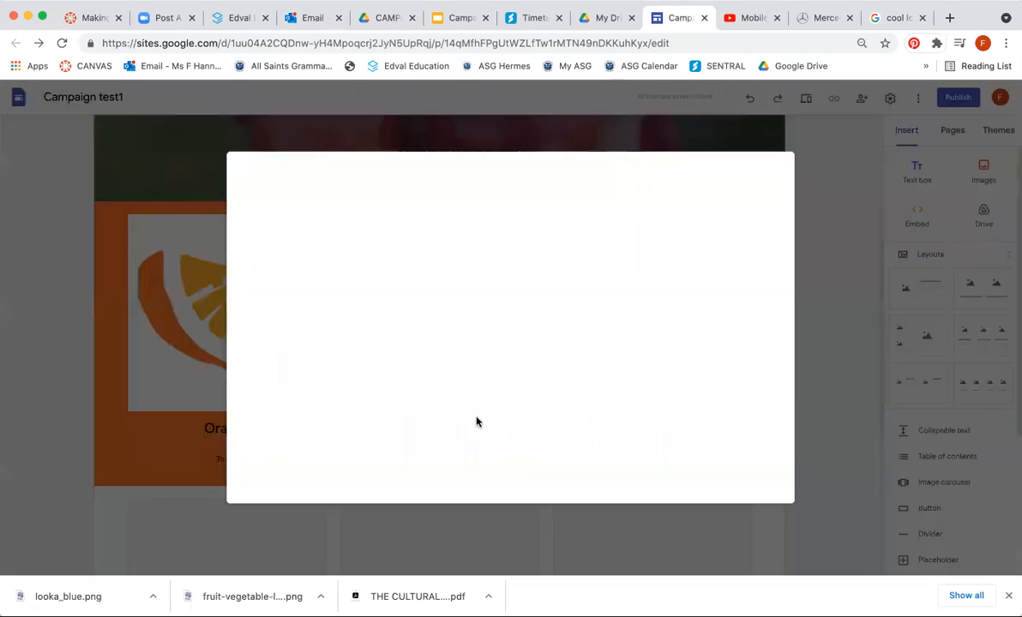
Switch to the YouTube page of the "Mobile App UI design In Photoshop" video and copy its share link.
click(821, 18)
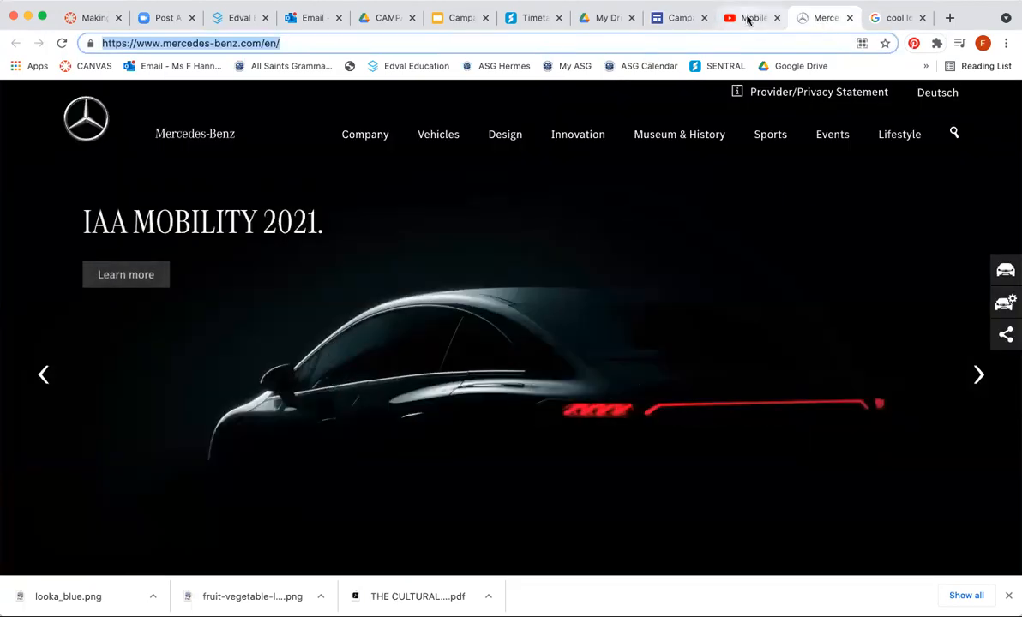
click(747, 18)
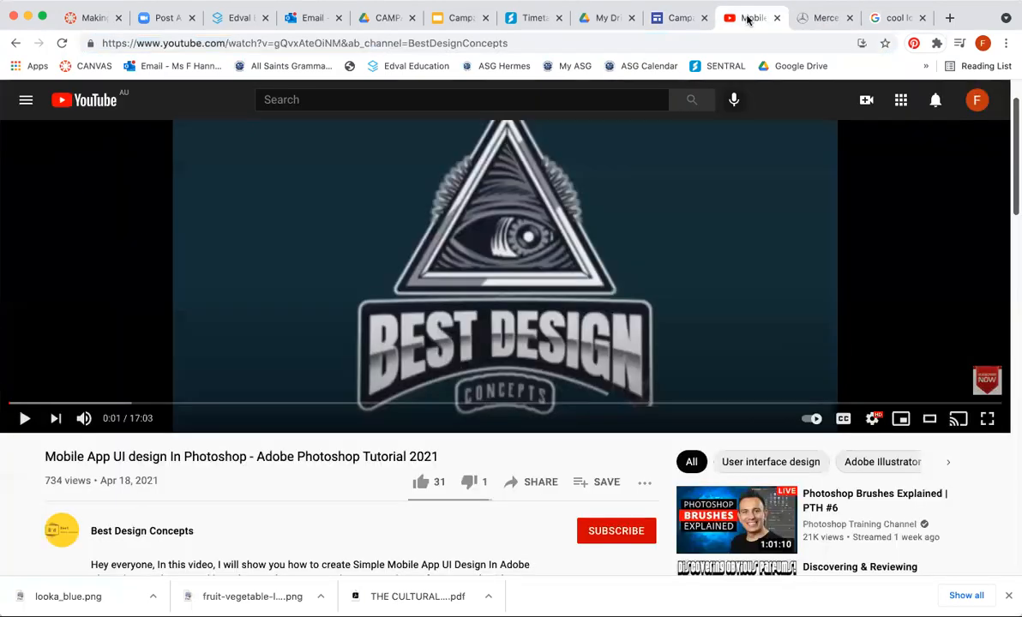
click(542, 483)
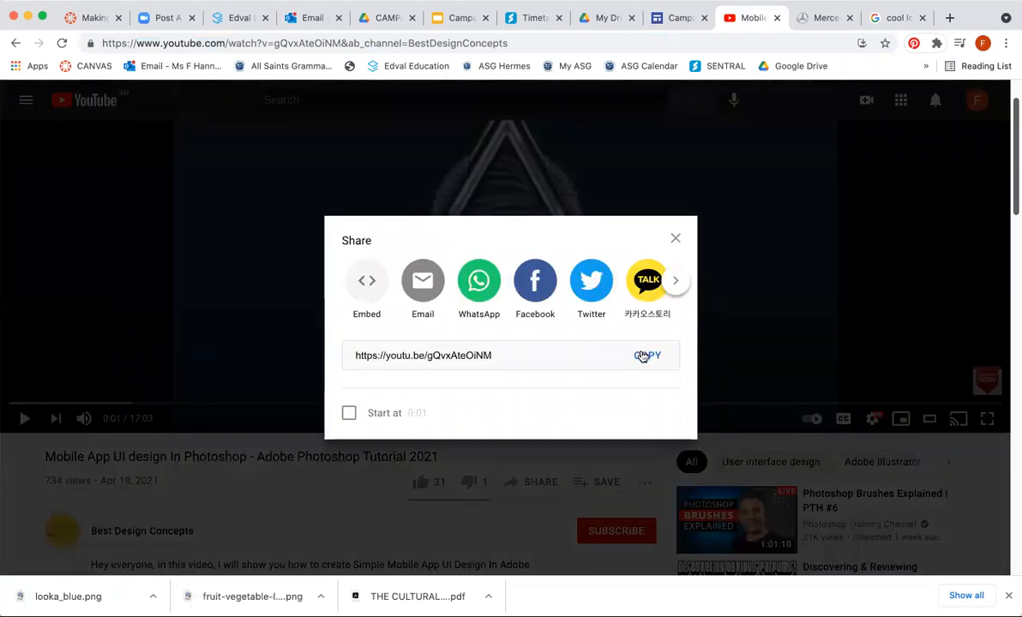
click(642, 356)
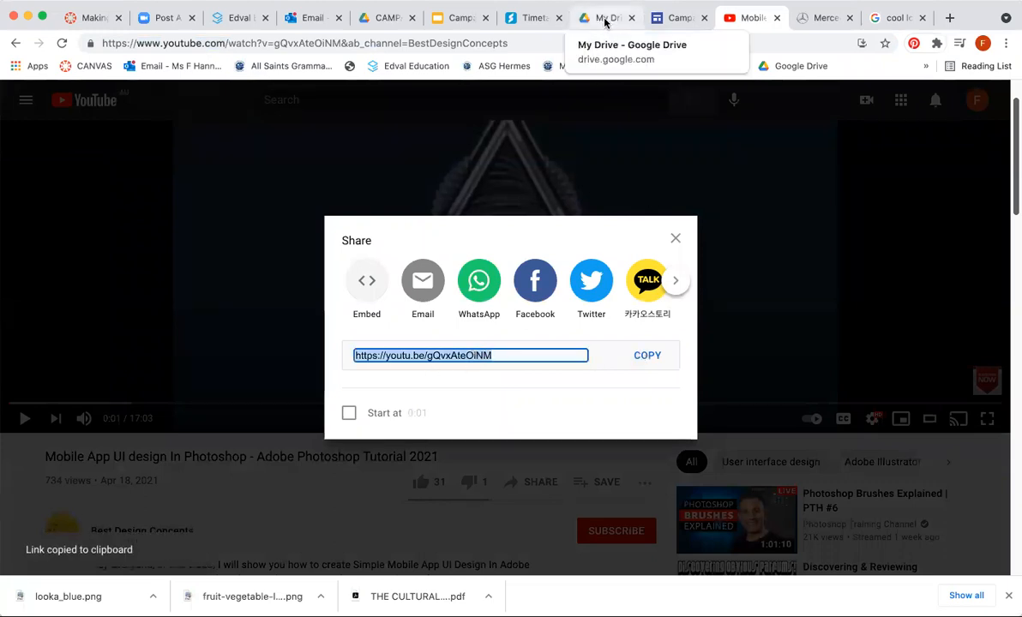
Return to the site editor, search videos by the copied link and insert the found video into the middle placeholder.
click(684, 18)
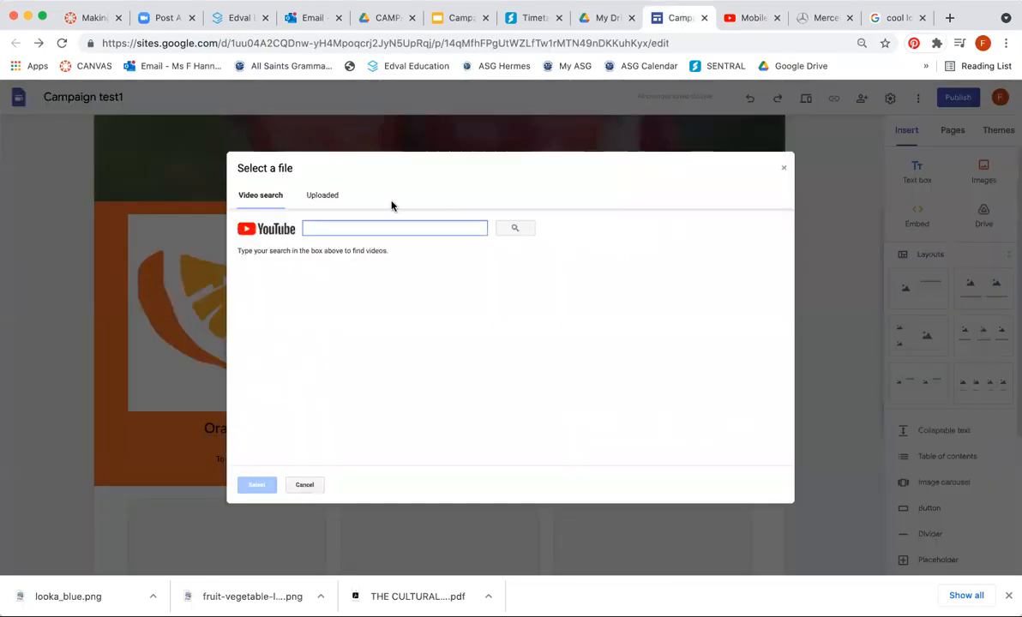
key(super+v)
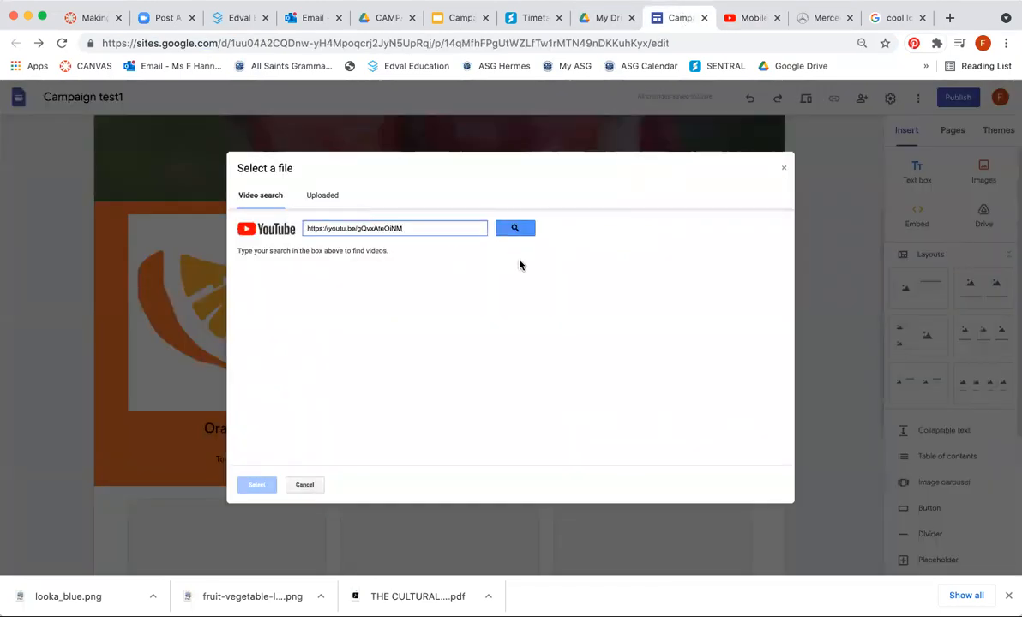
click(514, 227)
click(362, 282)
click(262, 486)
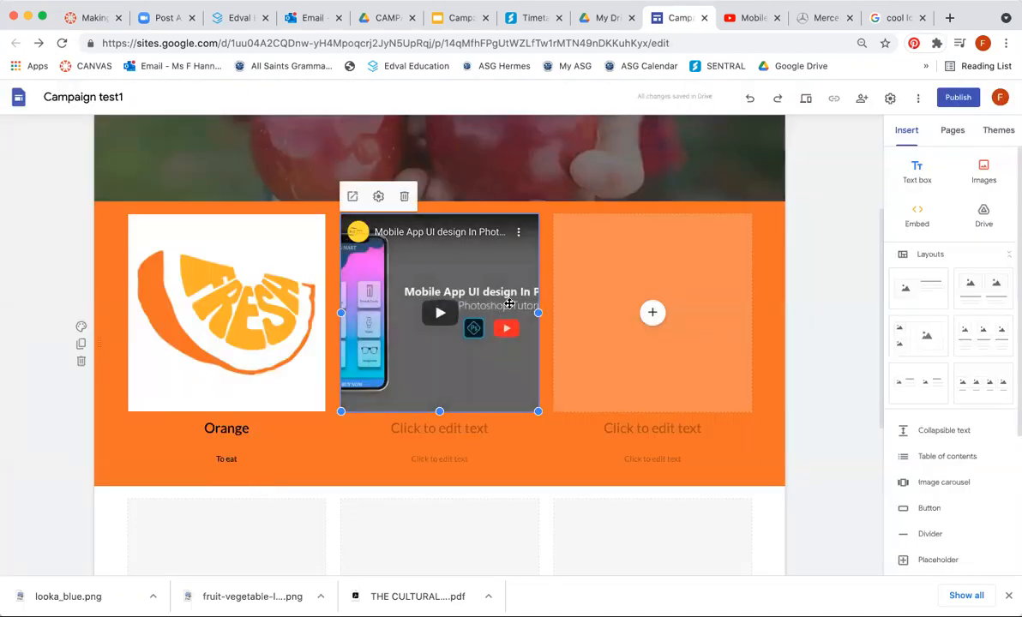
Widen the video across the middle of the orange section and search Google Images for "apple" for the remaining placeholder.
drag(538, 312, 659, 313)
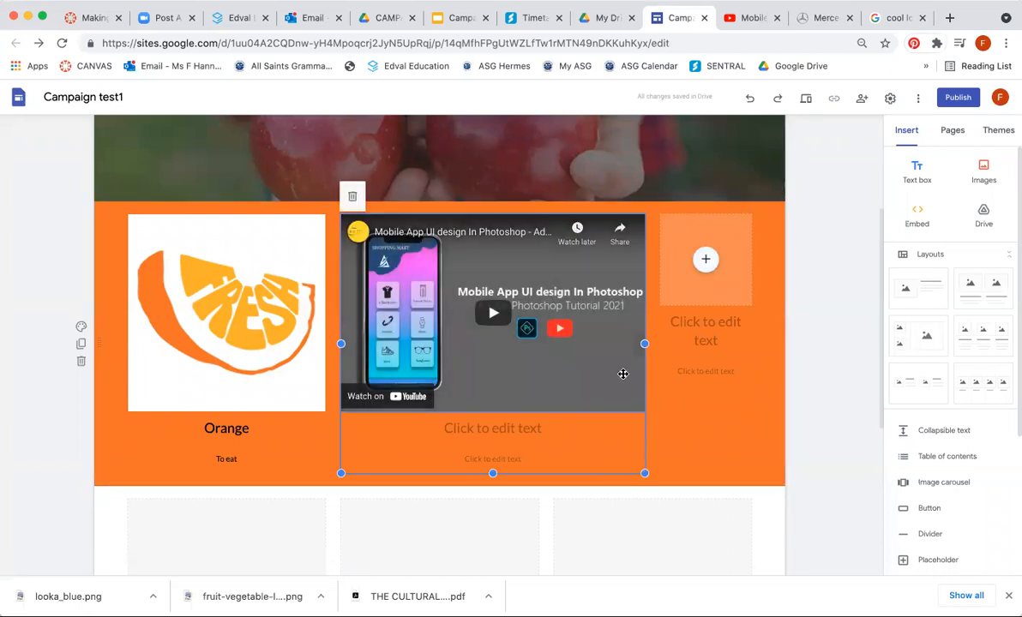
click(705, 259)
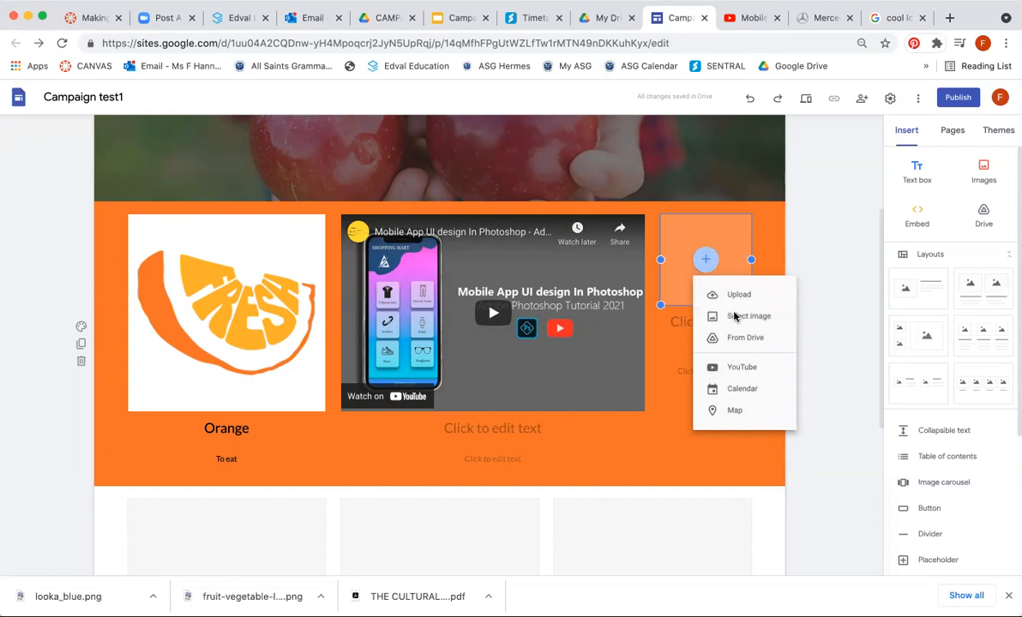
click(734, 318)
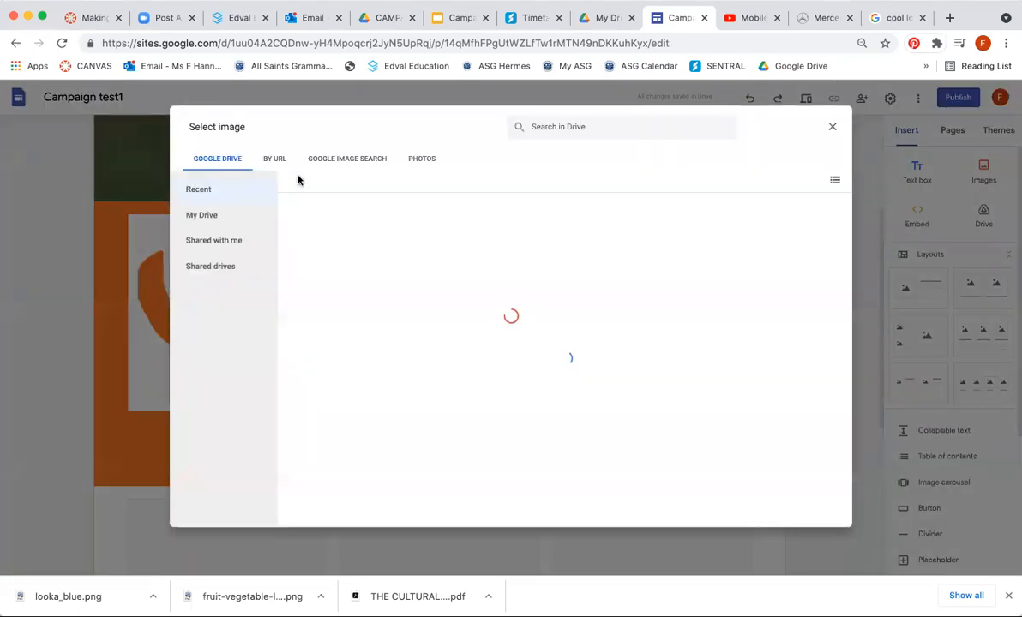
click(342, 161)
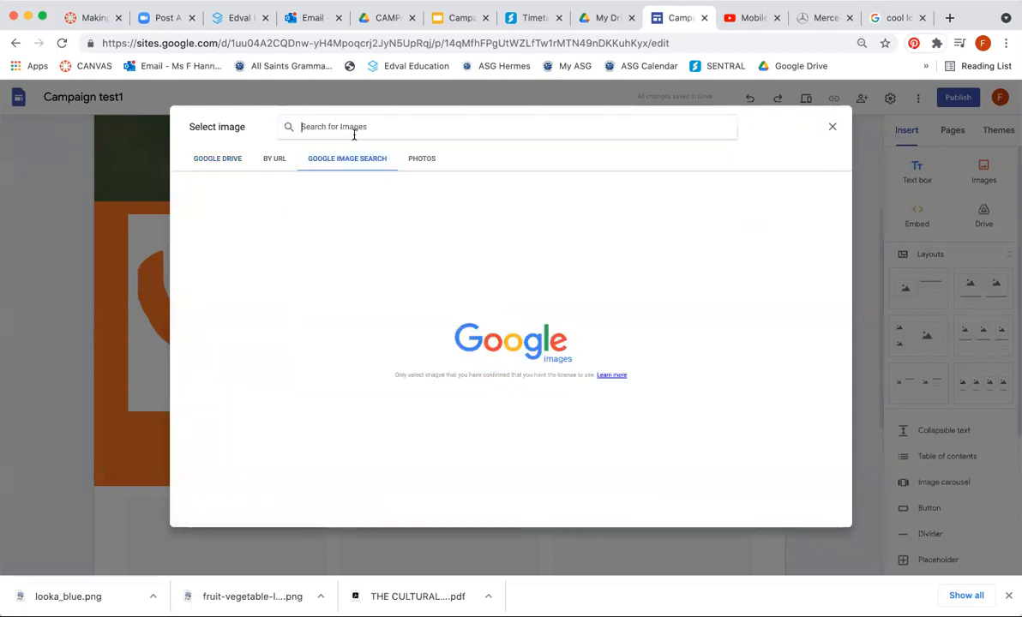
text(app)
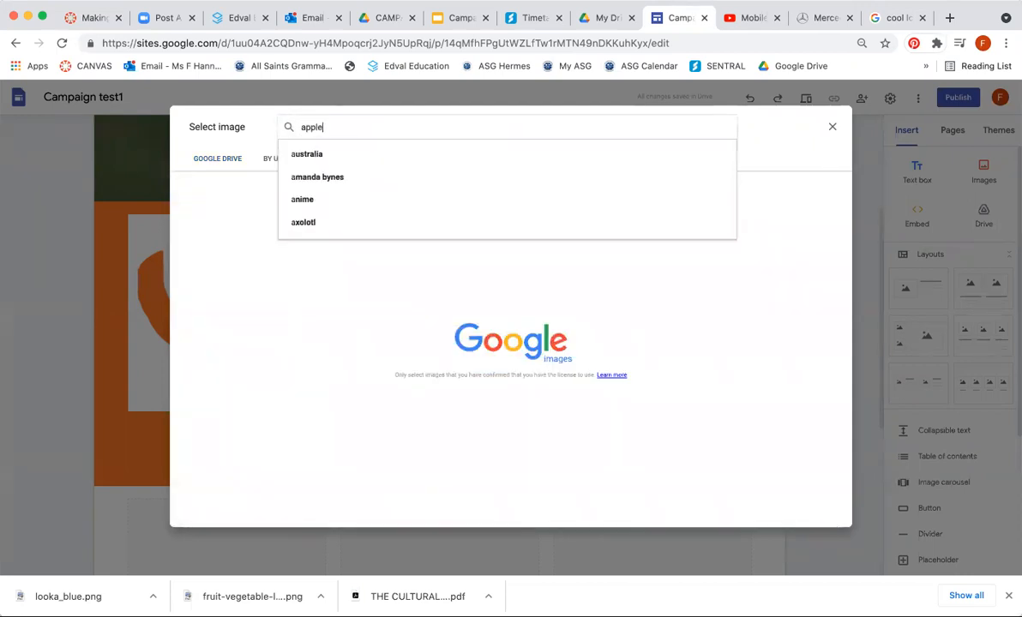
text(le)
click(329, 156)
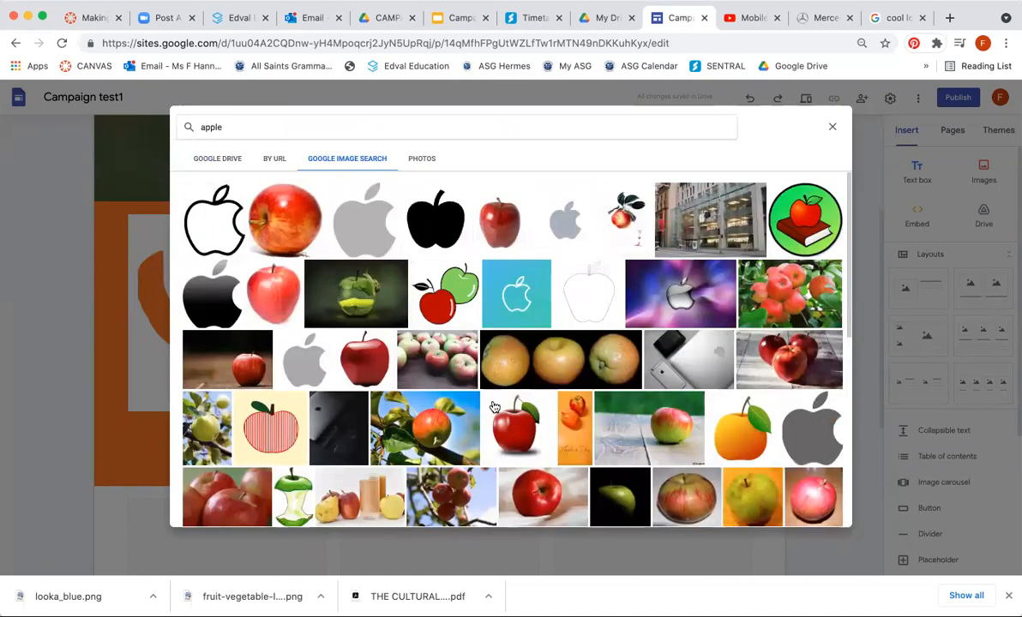
Insert the plain red apple photo into the remaining placeholder and increase its height to show the whole apple.
click(498, 234)
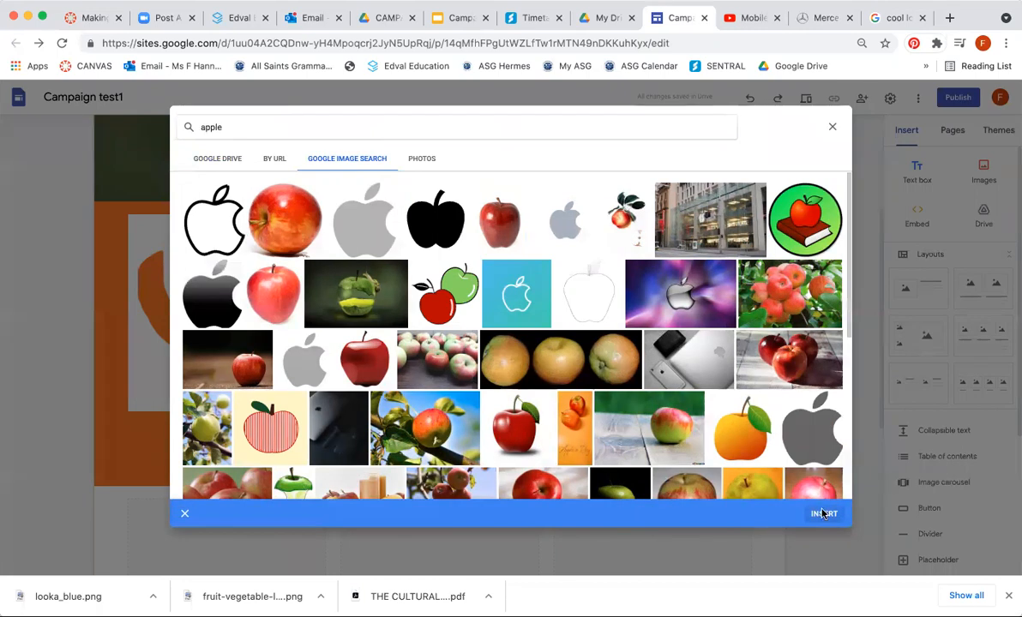
click(822, 515)
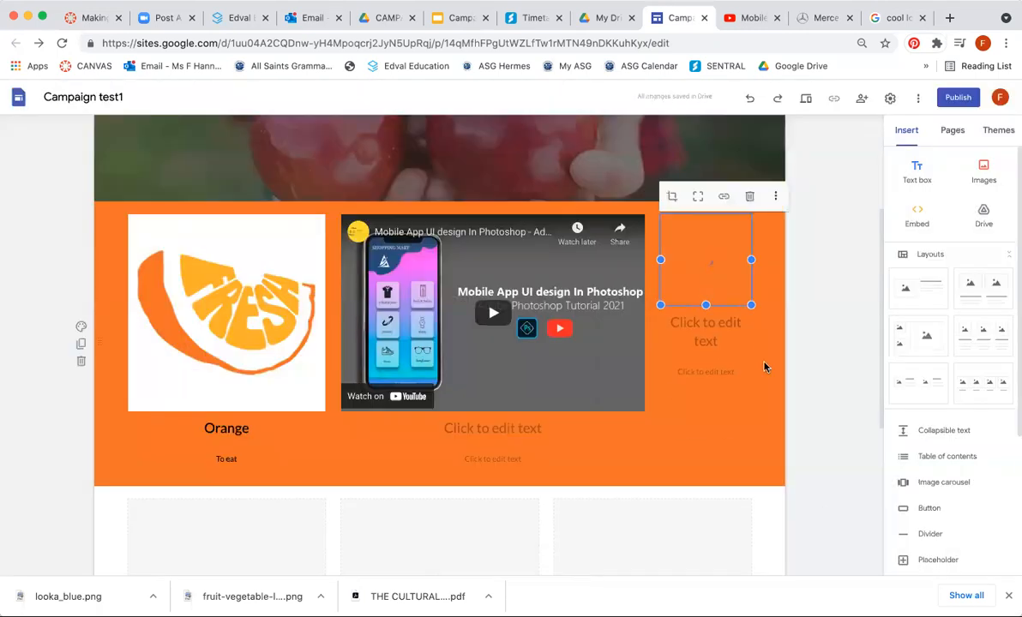
drag(707, 307, 710, 330)
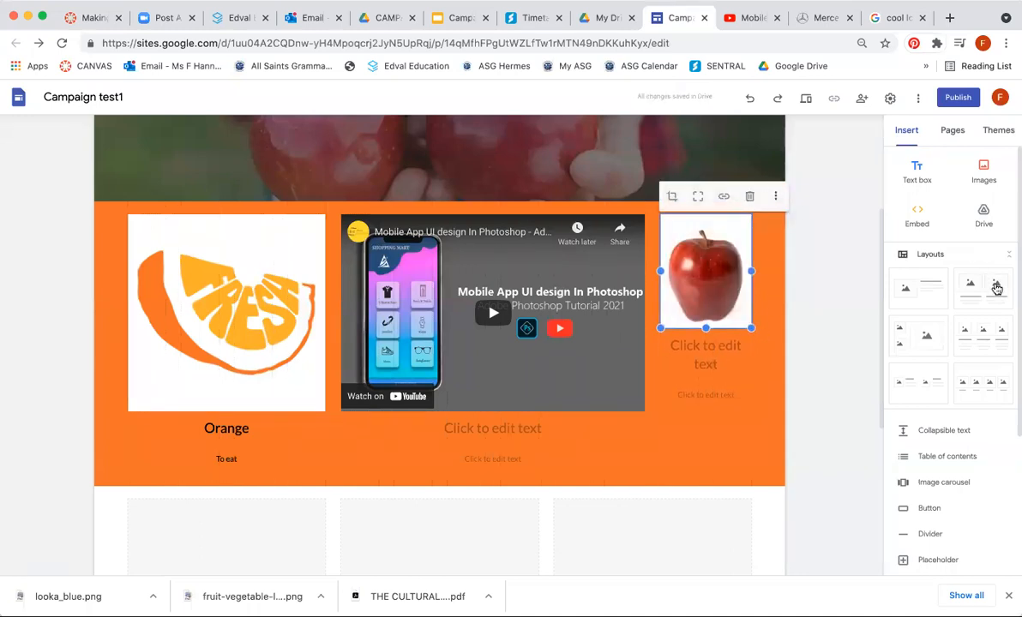
Switch to the Mercedes-Benz website, page through its home page image carousel, and return to the site editor.
scroll(915, 291, down, 2)
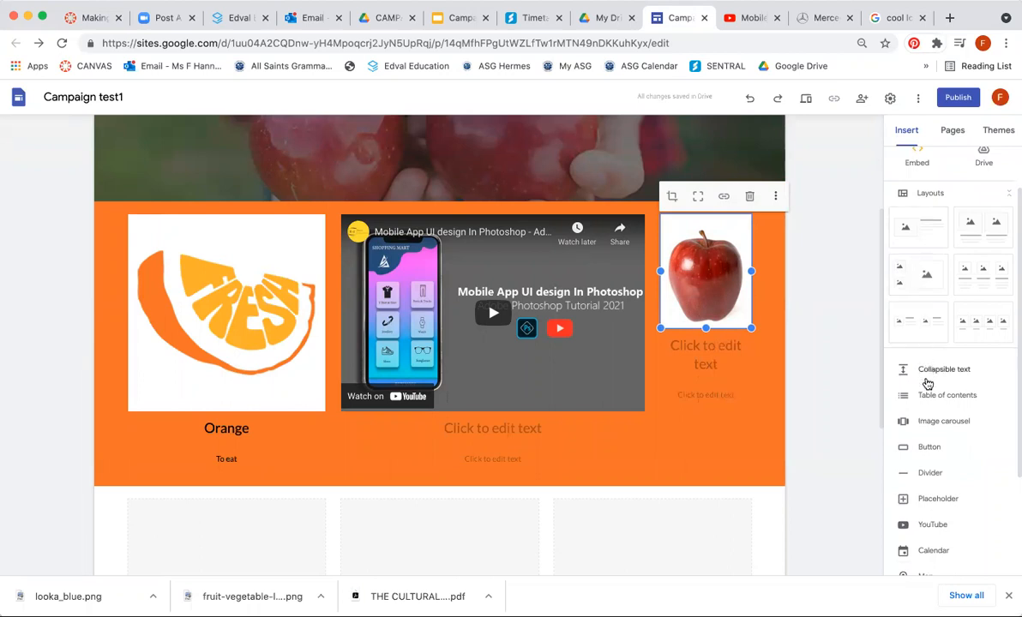
scroll(933, 399, down, 2)
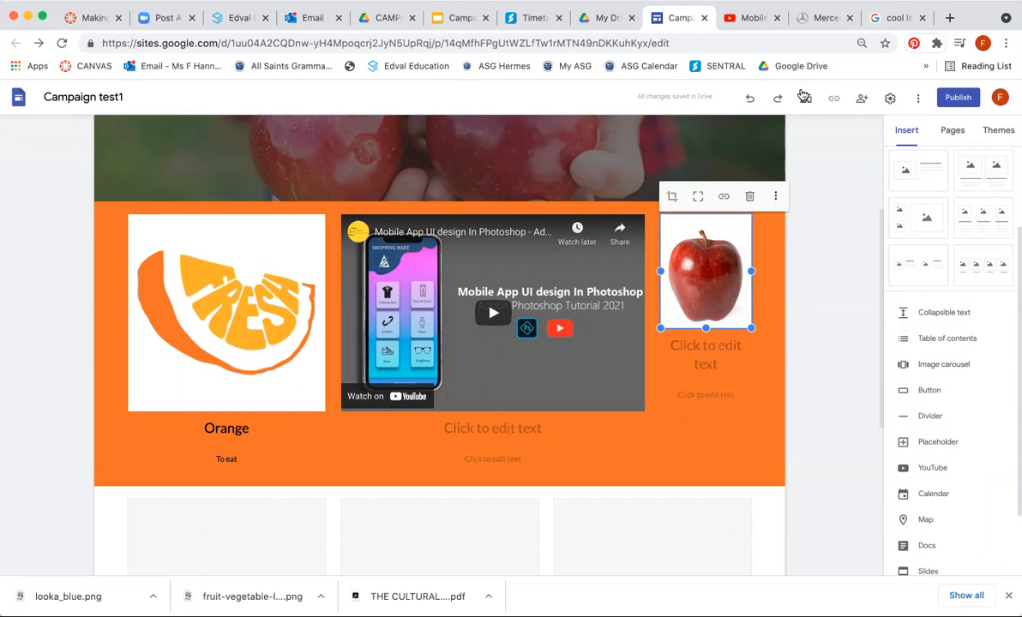
click(823, 18)
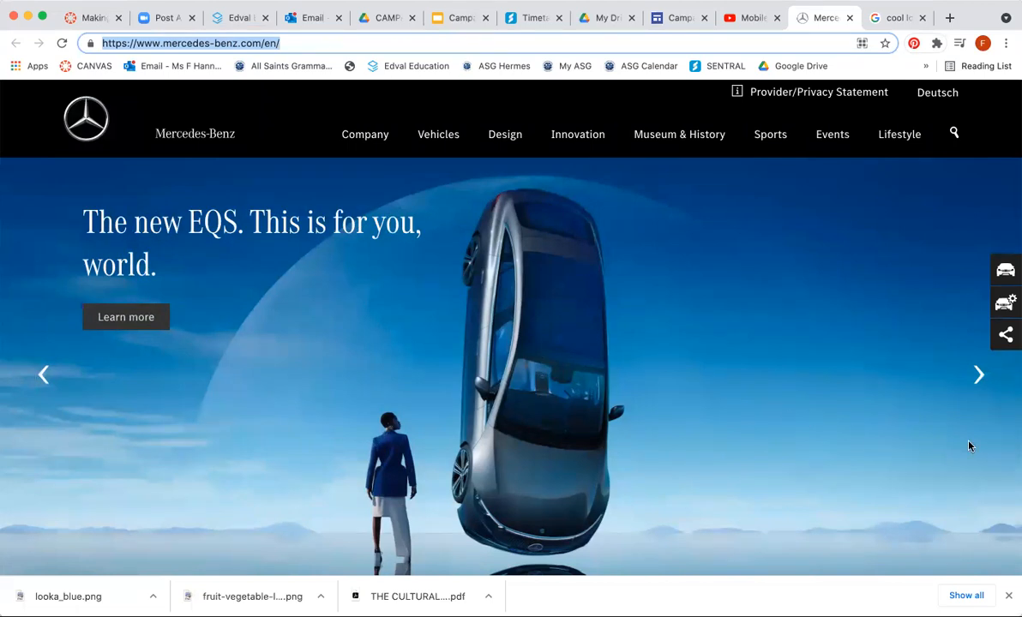
click(978, 374)
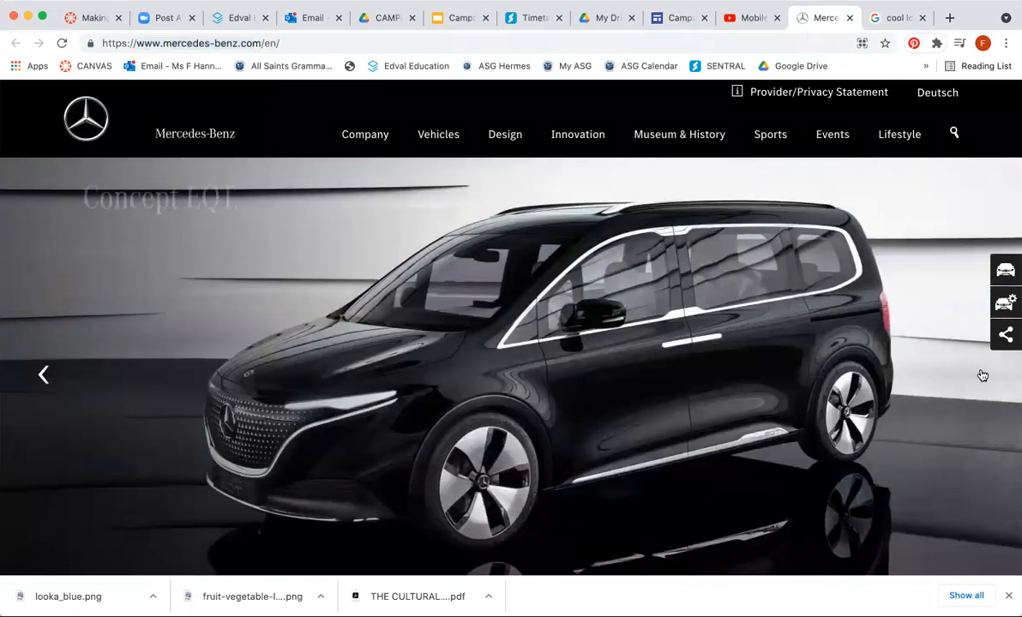
click(979, 377)
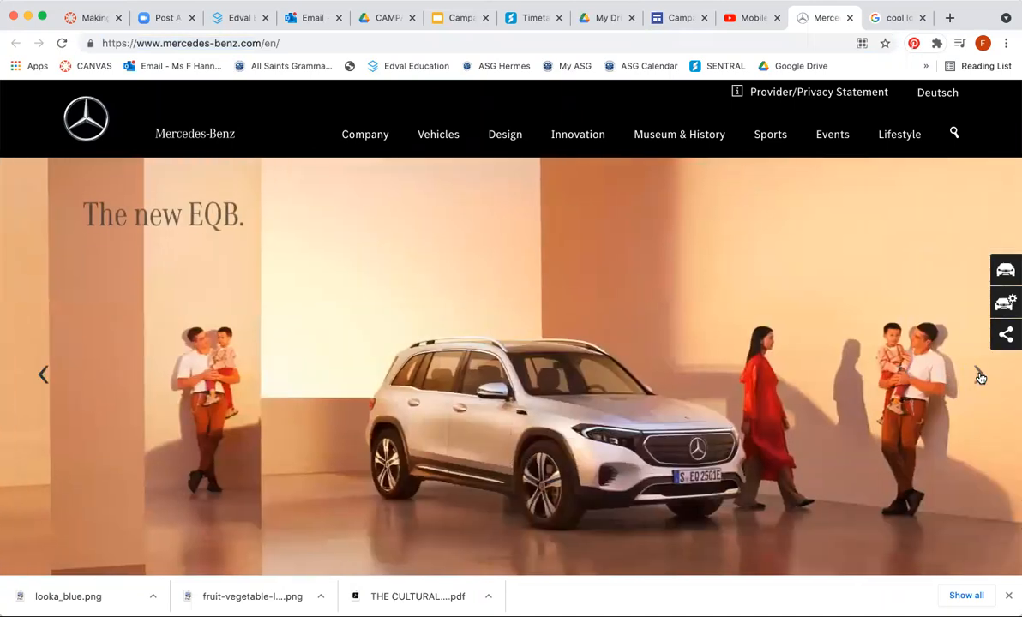
click(981, 378)
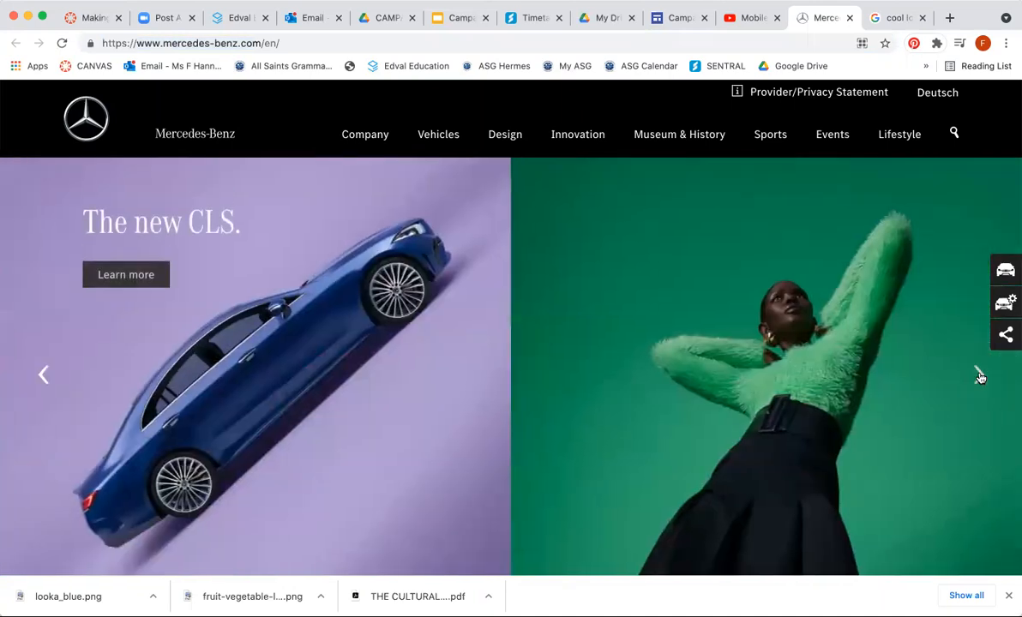
click(981, 378)
click(981, 378)
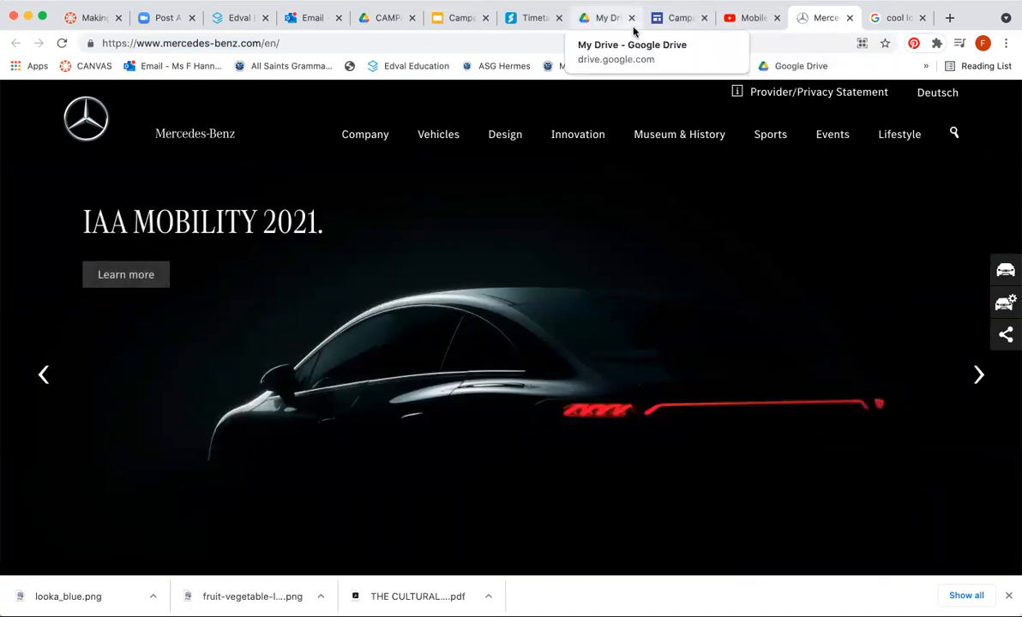
click(460, 18)
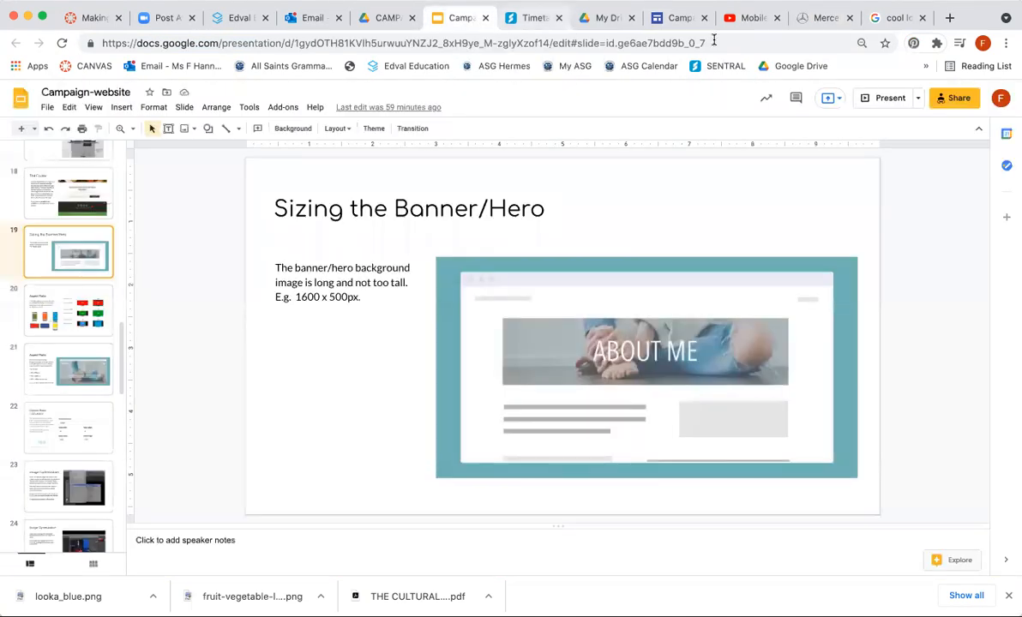
click(678, 18)
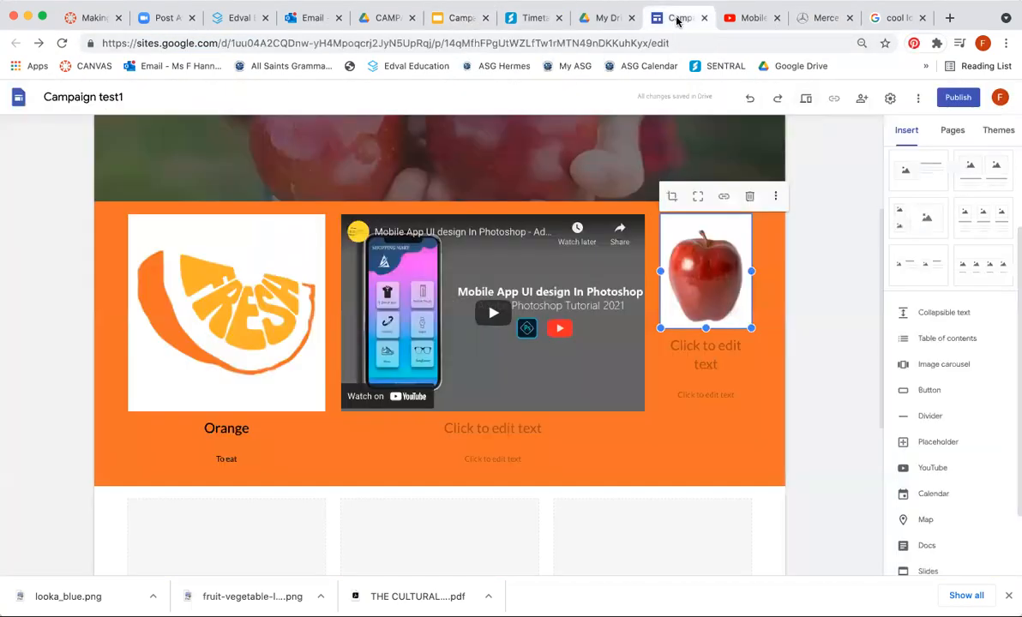
Add a layout section with two small stacked placeholders beside one large placeholder to the page.
scroll(335, 538, down, 2)
scroll(336, 538, down, 1)
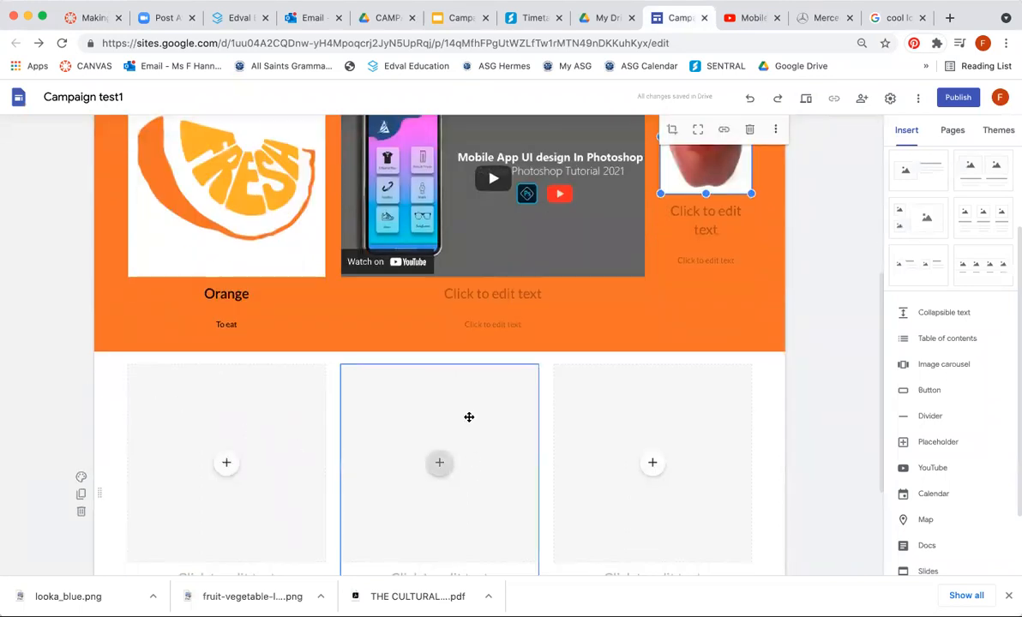
click(930, 221)
Delete the empty three-column section directly below the orange section.
scroll(620, 277, up, 3)
scroll(620, 278, up, 3)
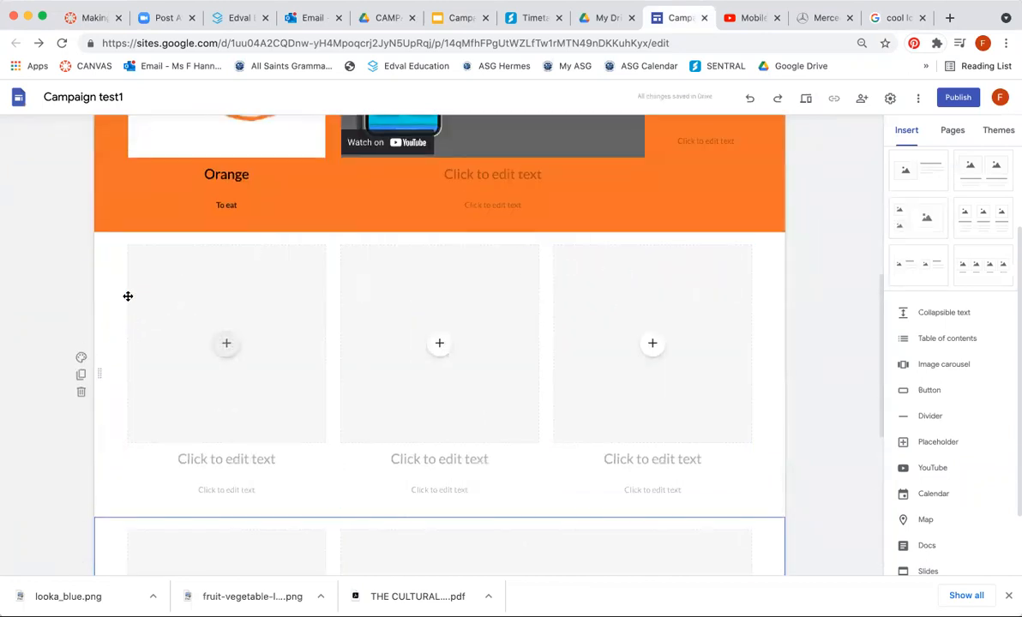
click(81, 392)
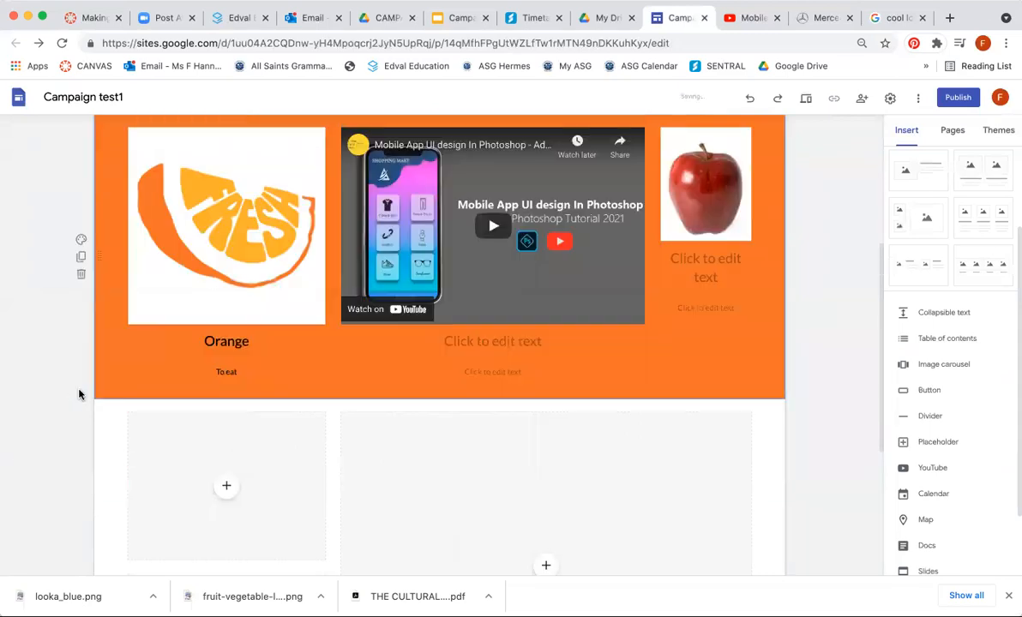
Start a new image carousel and upload the FRESH orange logo as its first image.
scroll(122, 353, down, 3)
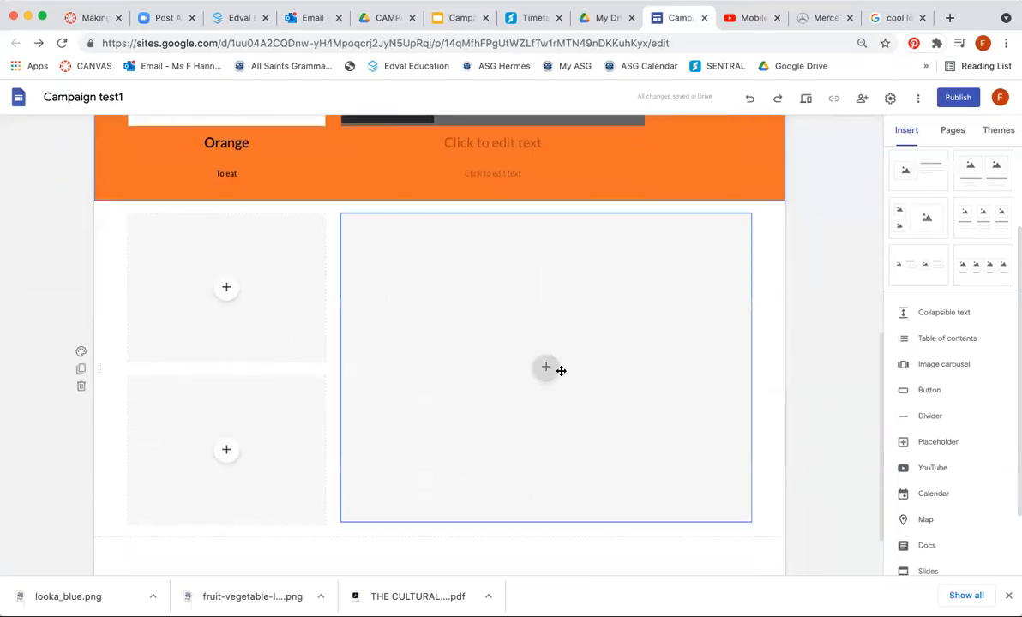
click(605, 363)
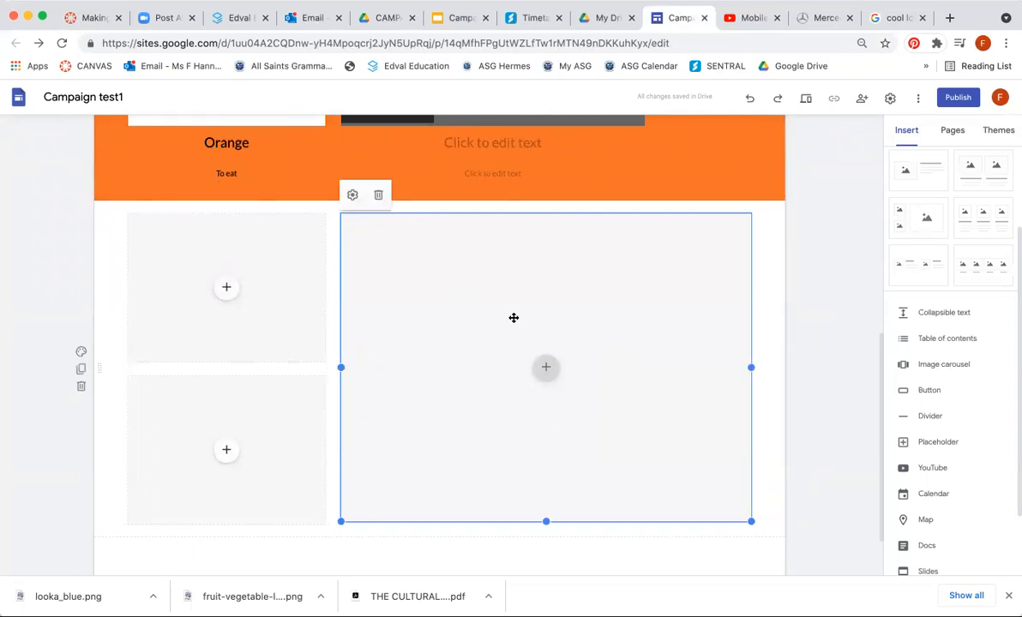
click(953, 364)
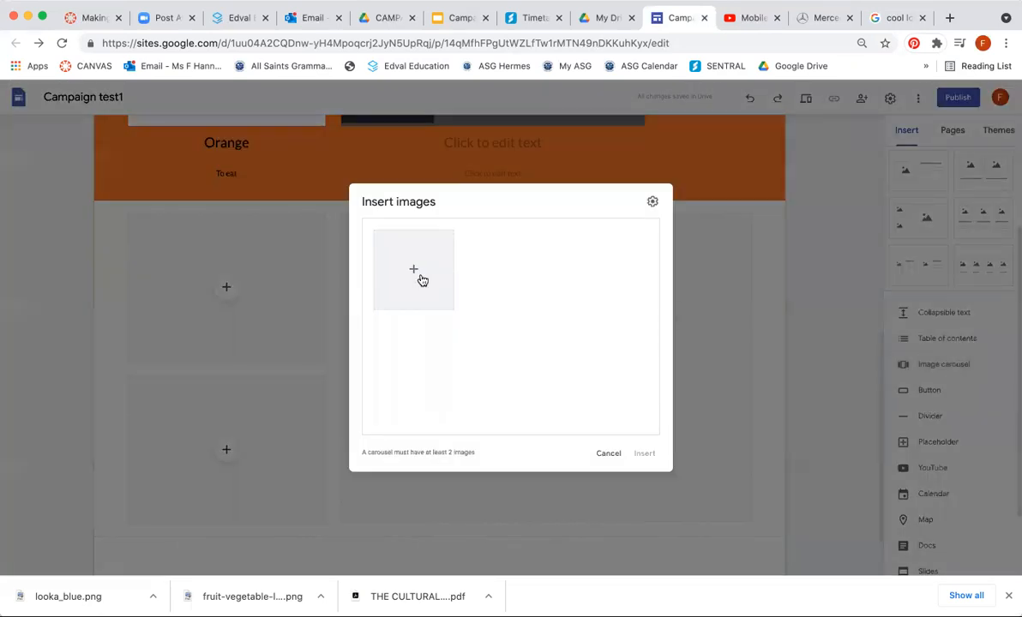
click(412, 268)
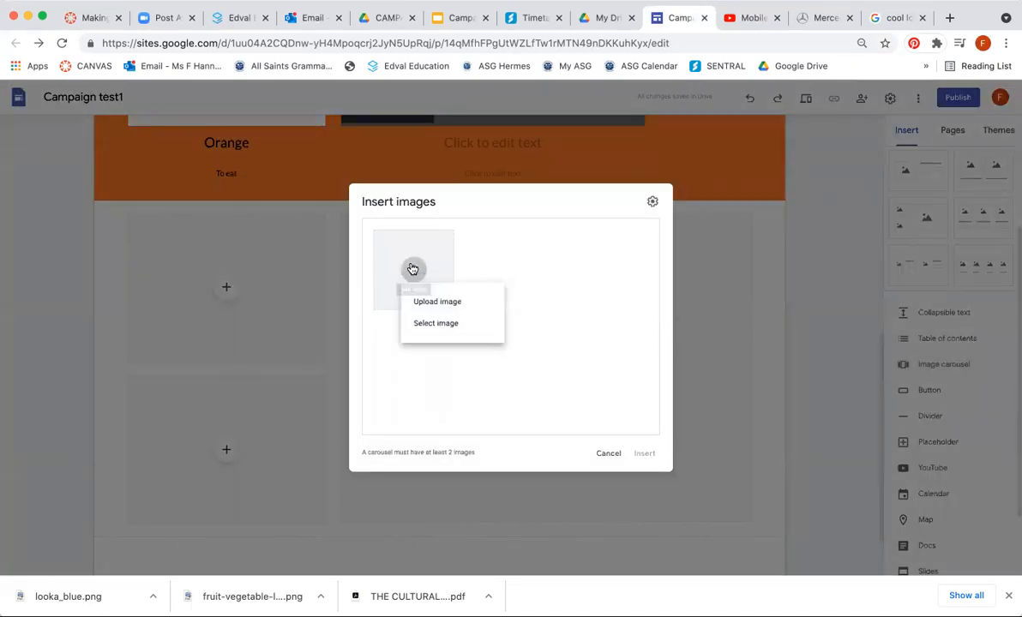
click(425, 298)
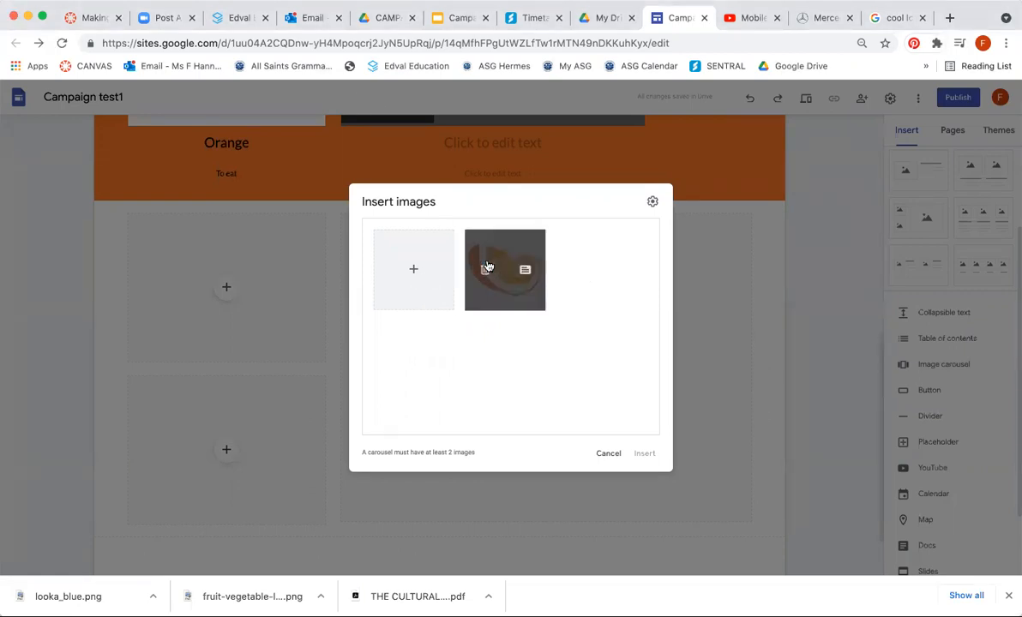
Add the blue Looka logo and a video-call screenshot to the carousel and insert it on the page.
click(412, 267)
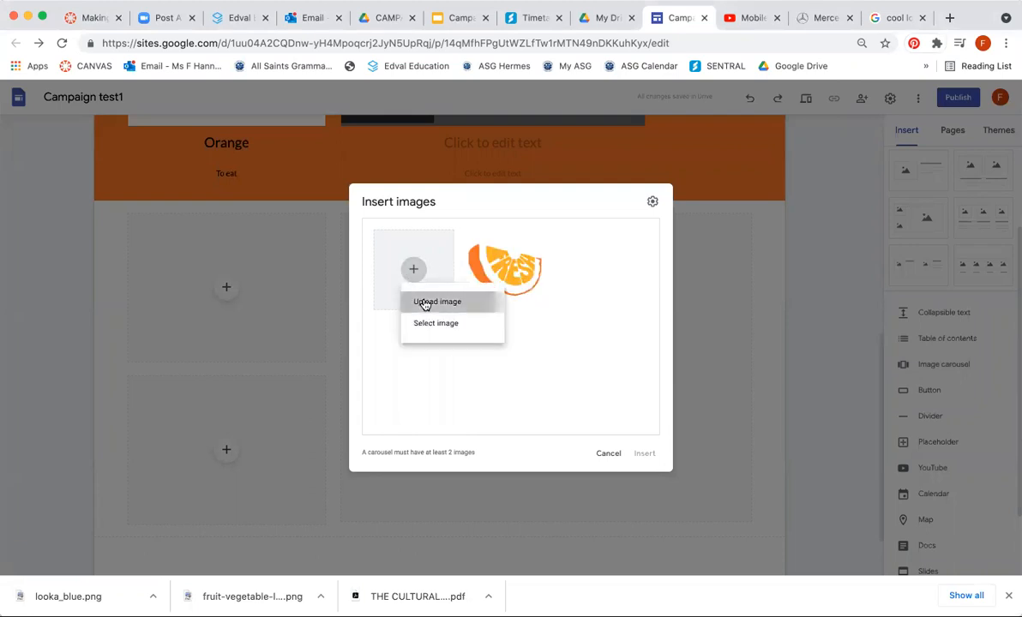
click(420, 302)
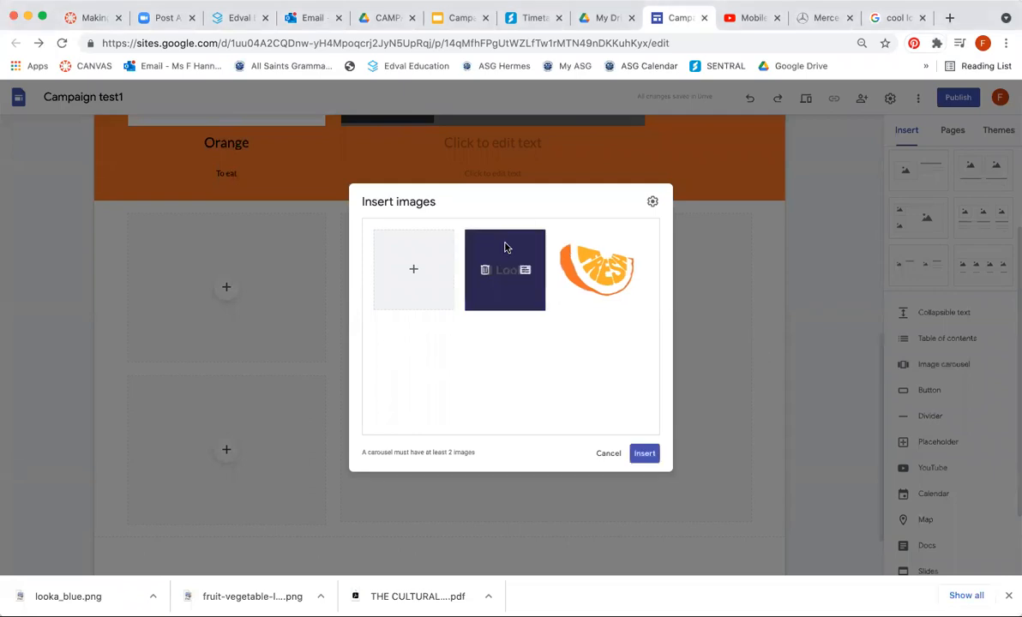
click(414, 268)
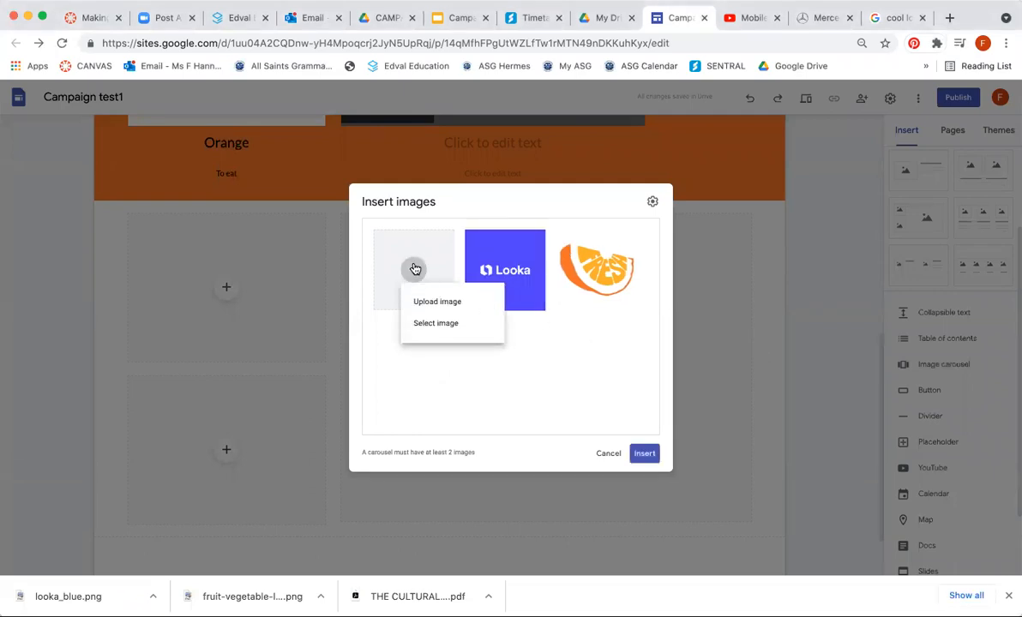
click(432, 304)
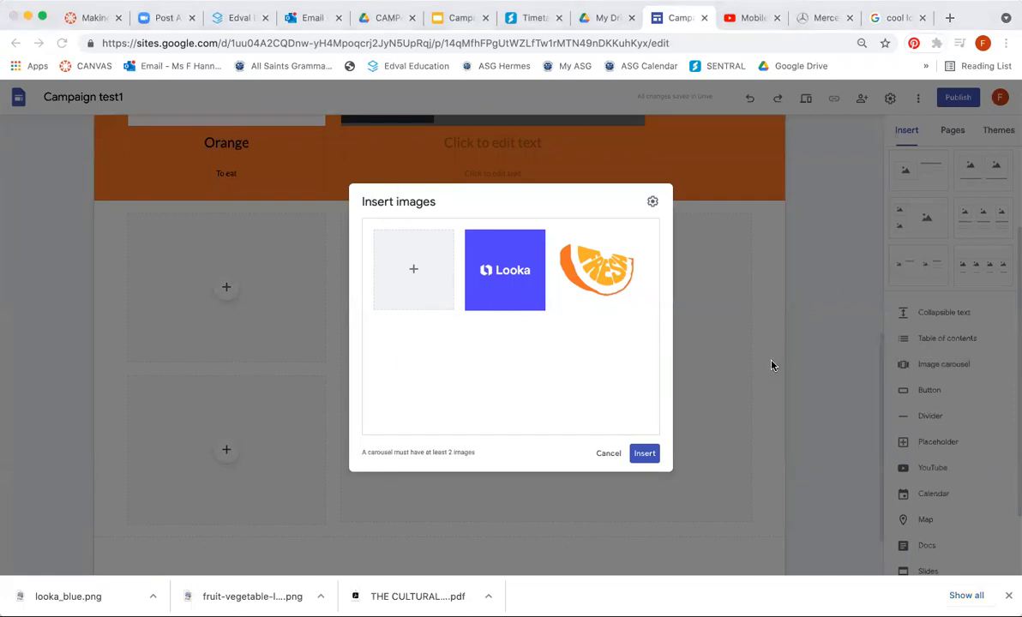
click(645, 454)
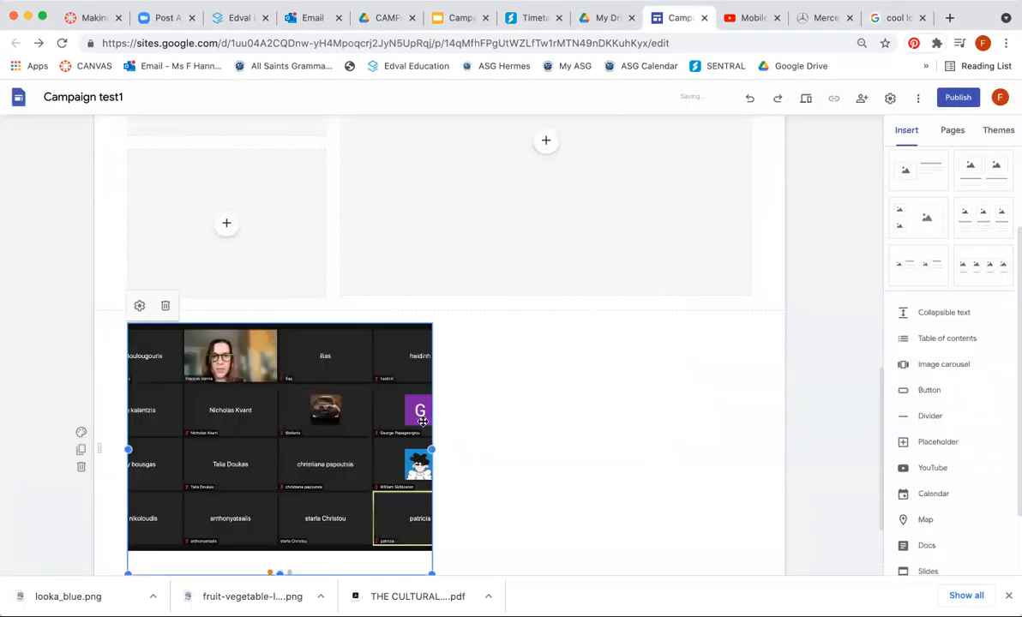
Delete the empty section with two small placeholders and one large placeholder above the carousel.
scroll(525, 439, up, 5)
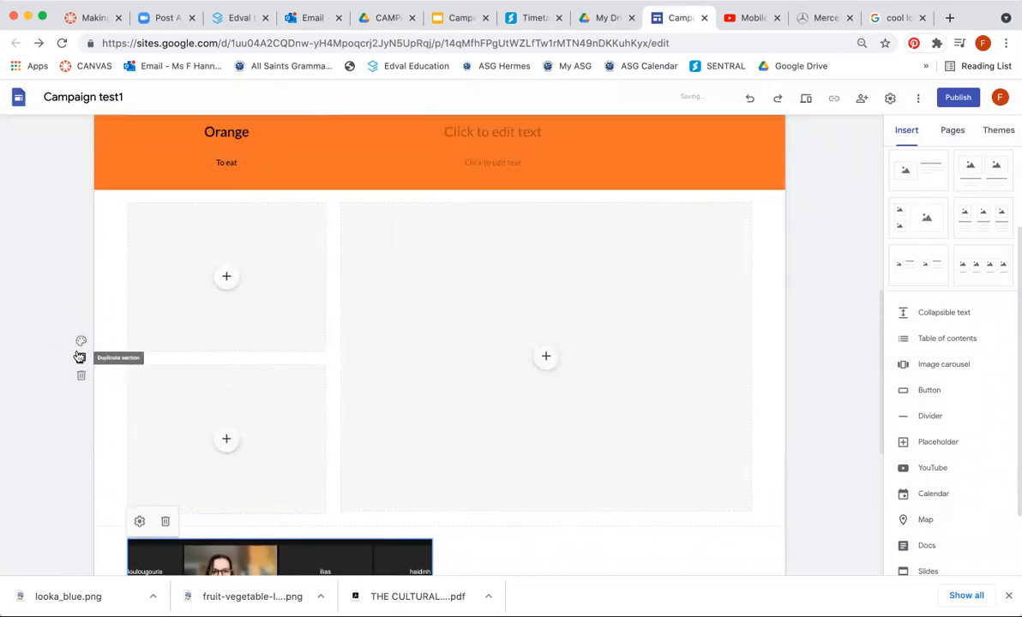
click(108, 280)
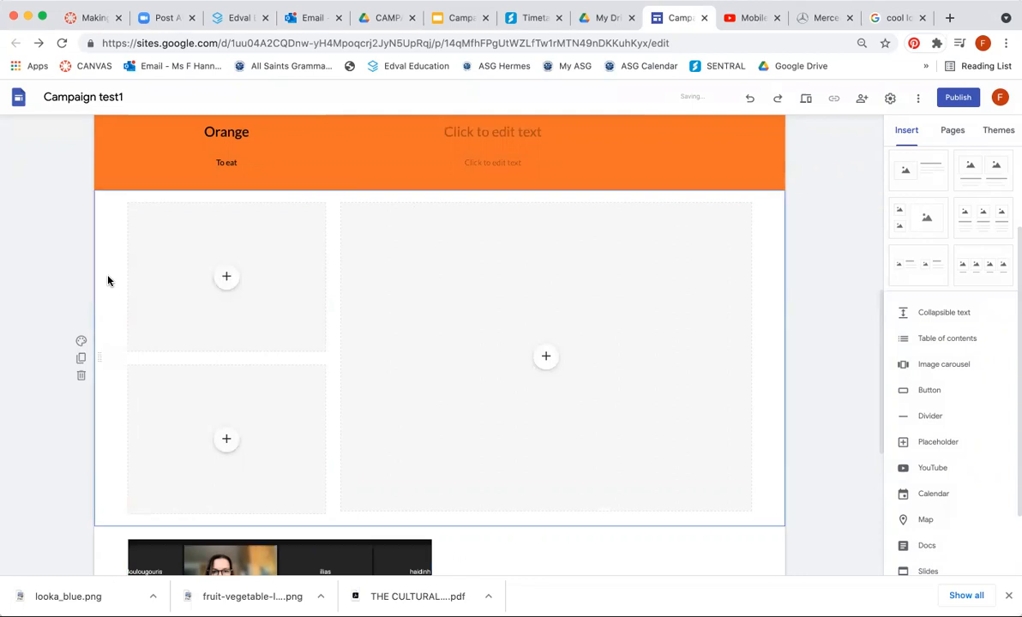
click(81, 374)
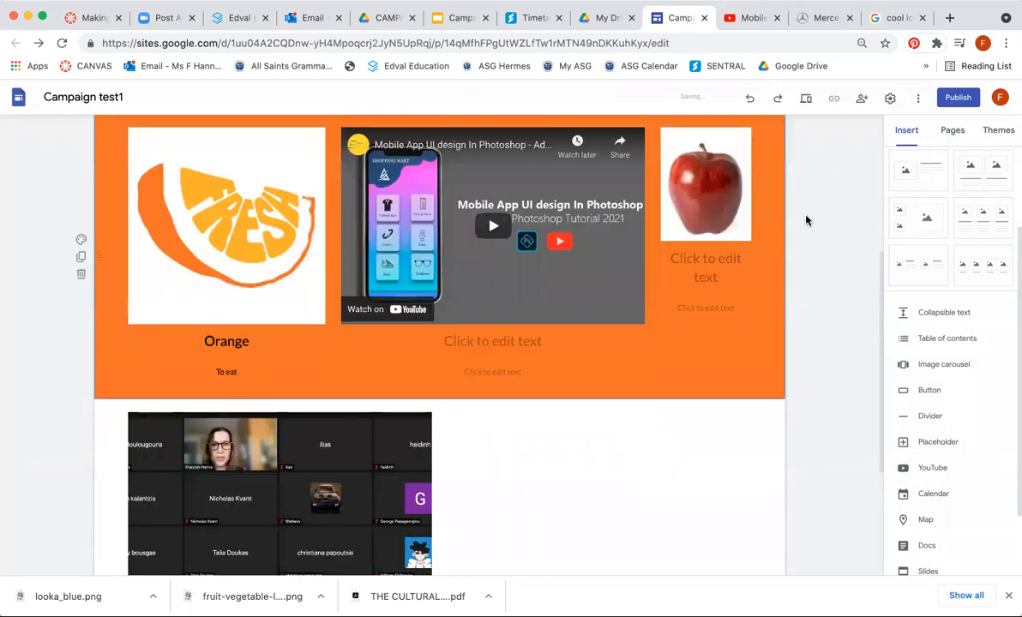
scroll(807, 212, up, 1)
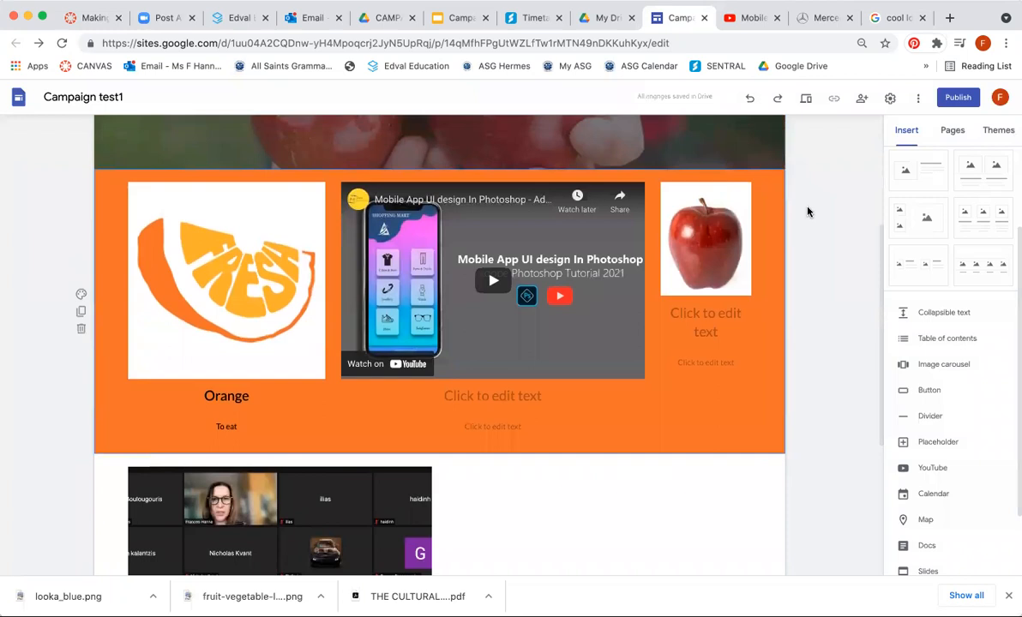
Preview the site and review the home page from the header down to the image carousel.
click(808, 100)
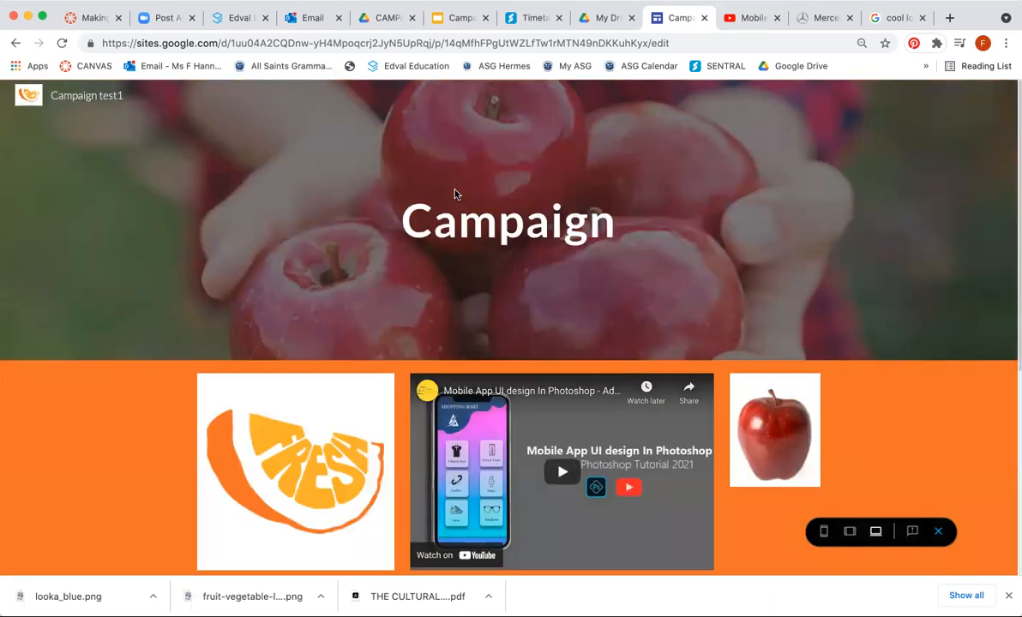
scroll(454, 194, down, 4)
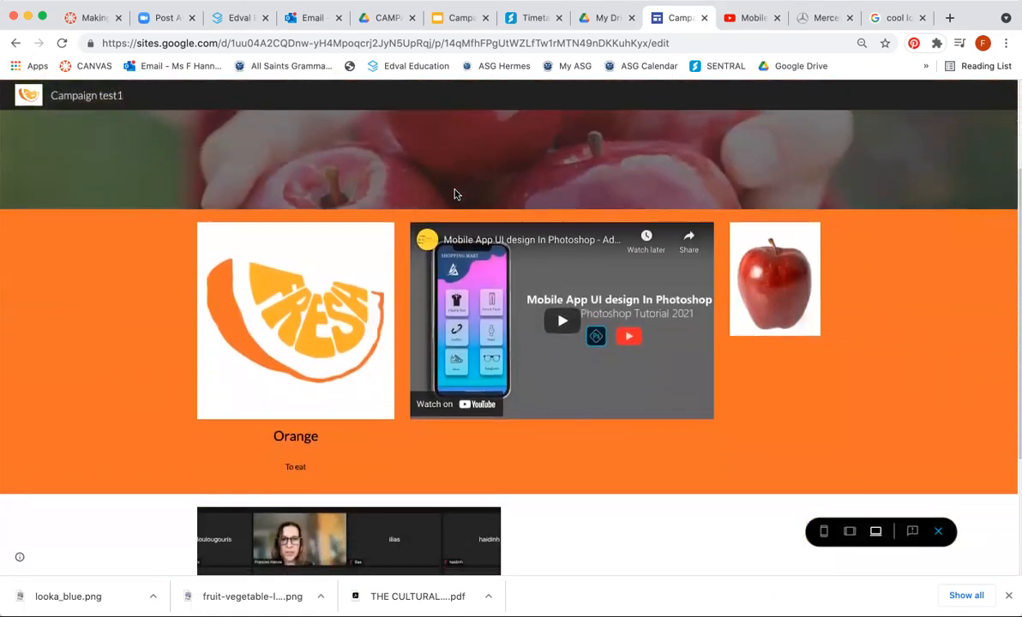
scroll(455, 194, up, 4)
scroll(454, 194, down, 4)
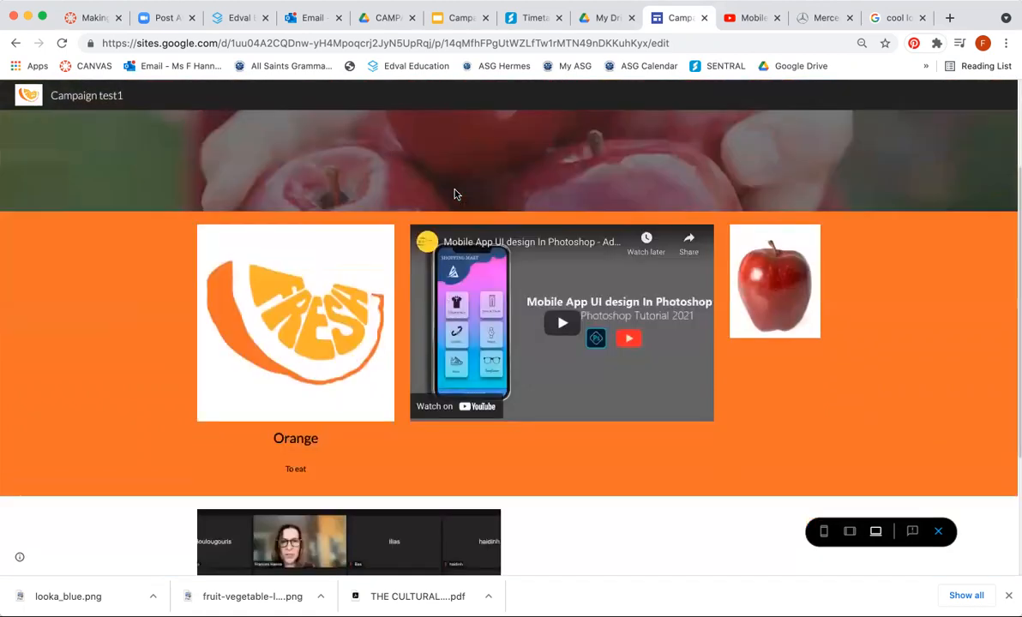
scroll(455, 194, down, 5)
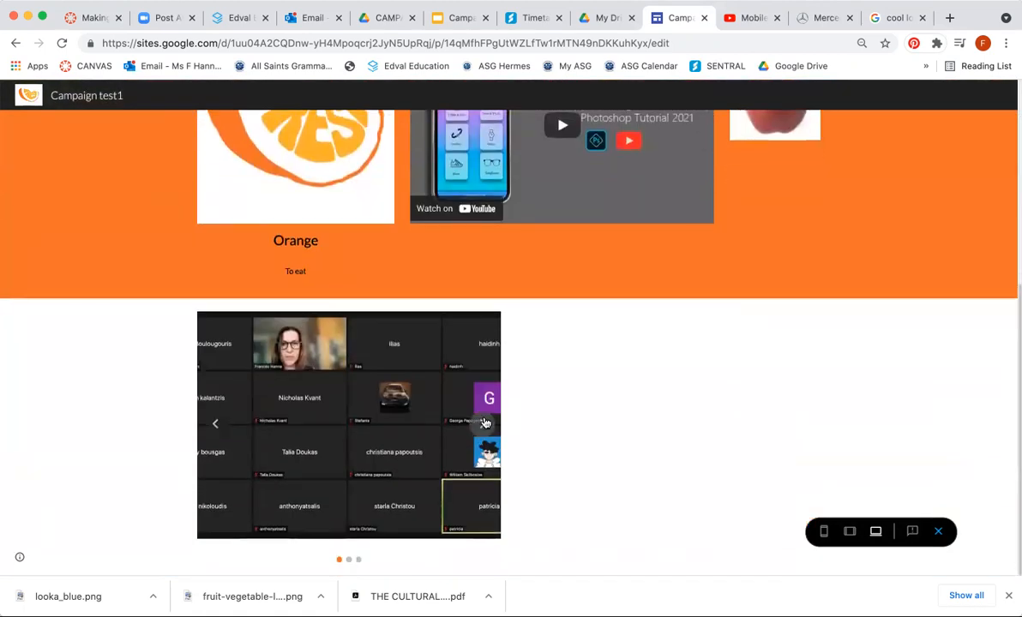
Cycle through the carousel's images in the preview and review the page around it again.
click(483, 423)
click(482, 423)
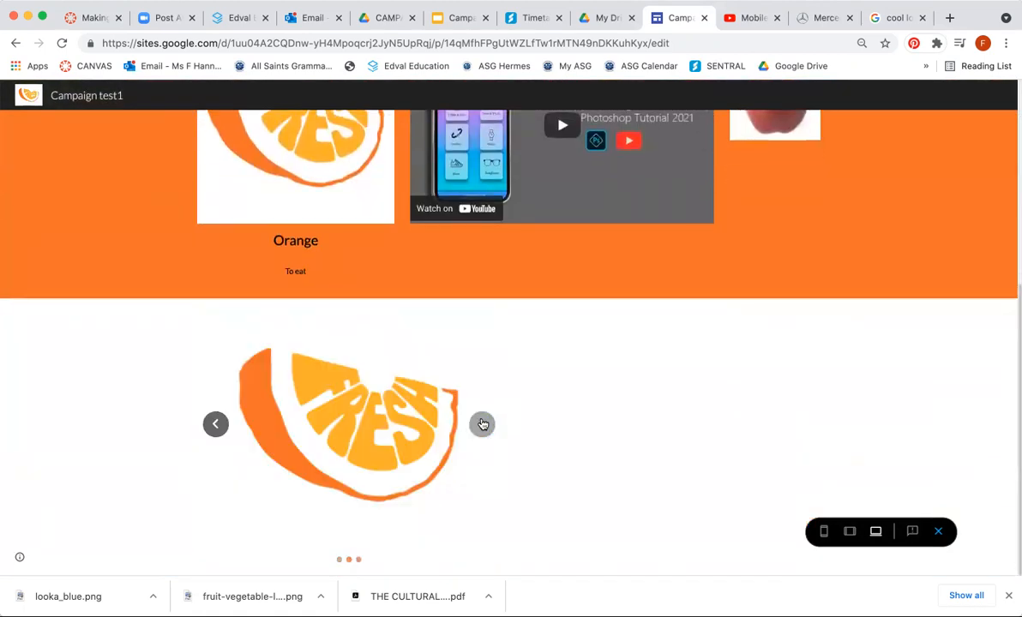
click(482, 423)
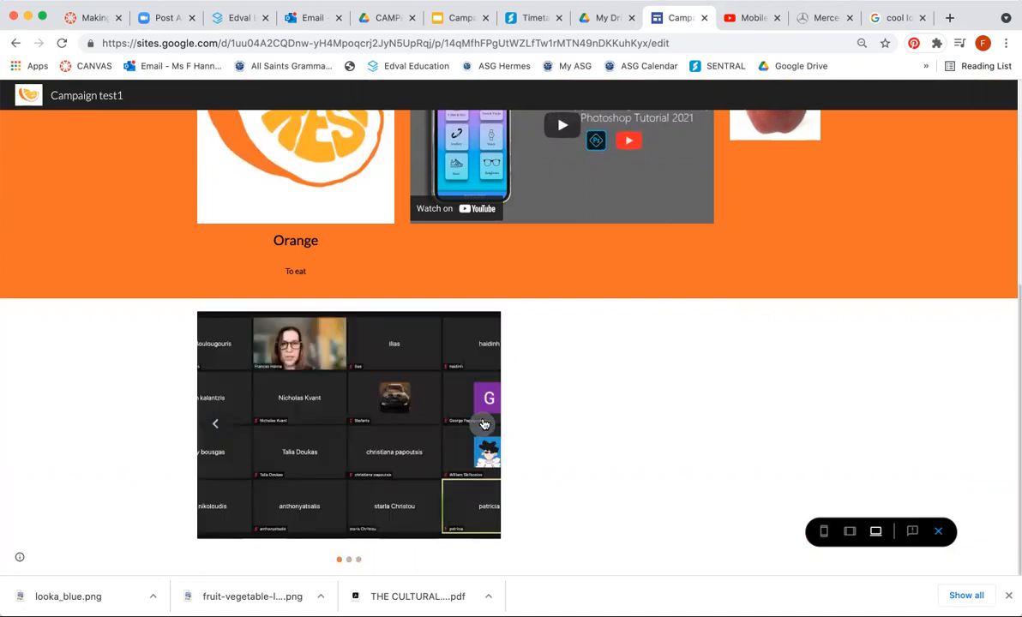
click(484, 423)
scroll(629, 305, up, 8)
scroll(629, 305, down, 3)
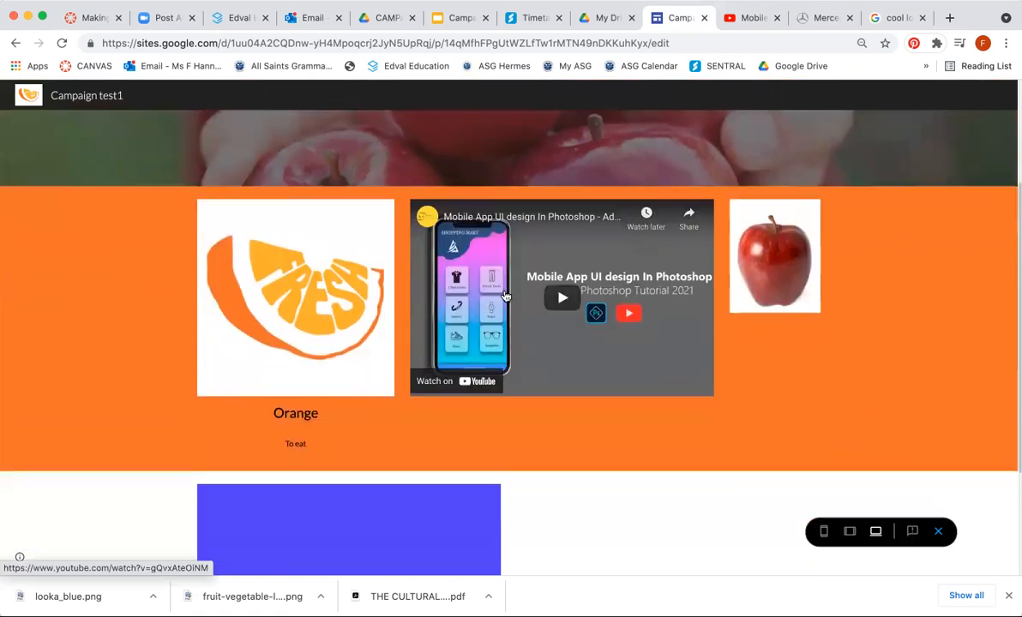
scroll(506, 296, down, 3)
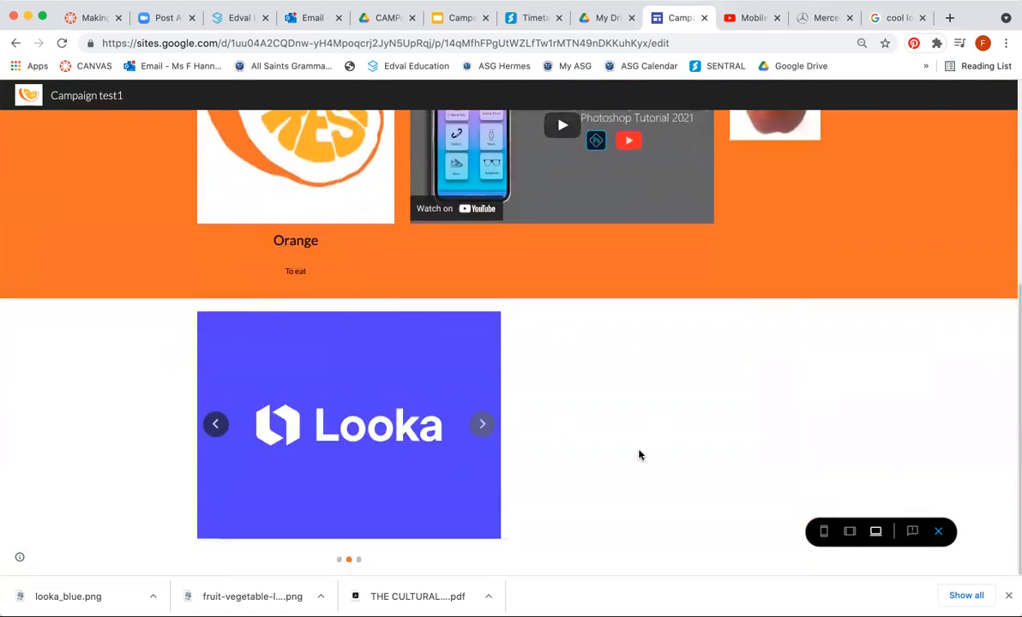
Check the home page preview at phone, tablet and large-screen sizes, and return to the editor.
click(823, 533)
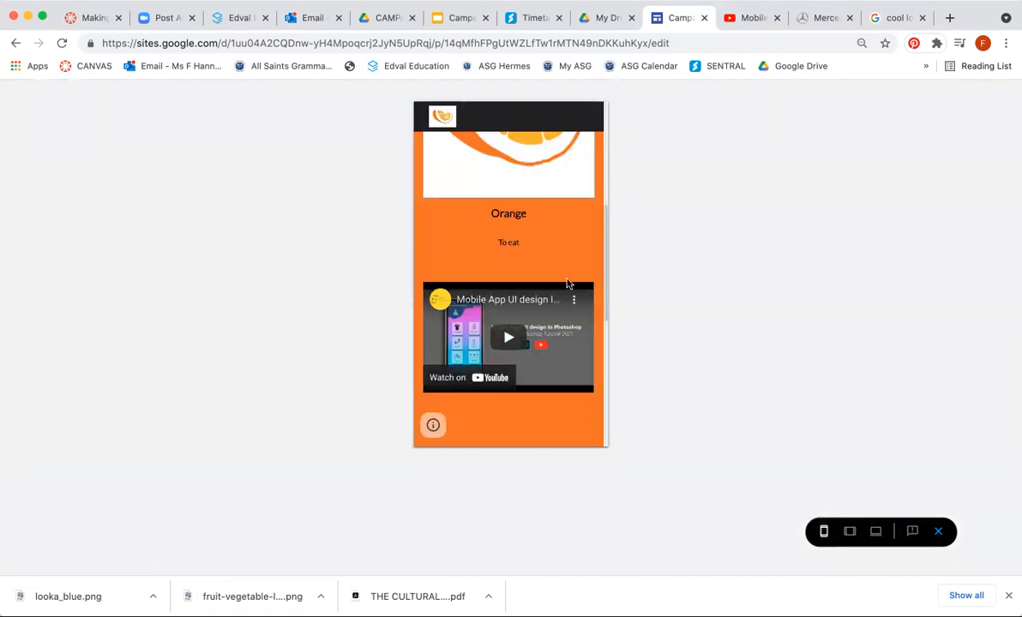
scroll(566, 284, up, 5)
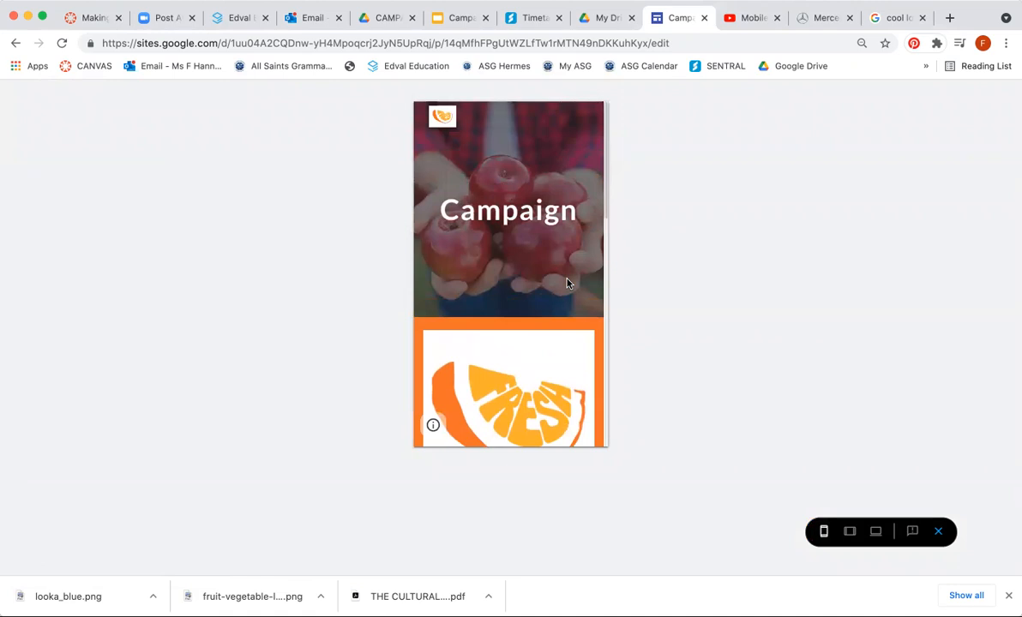
scroll(565, 283, down, 5)
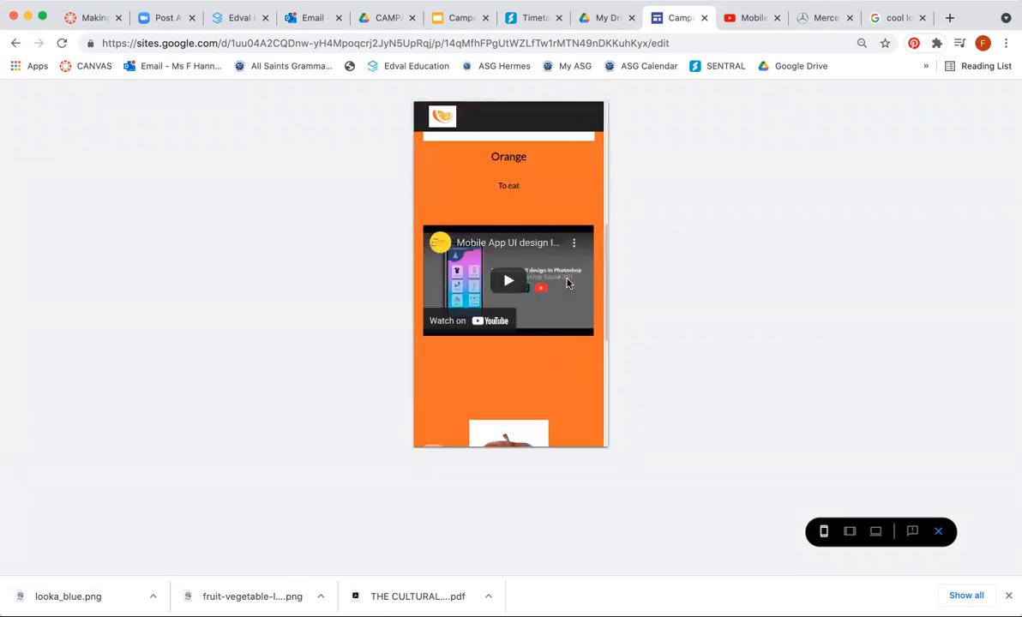
scroll(566, 284, up, 5)
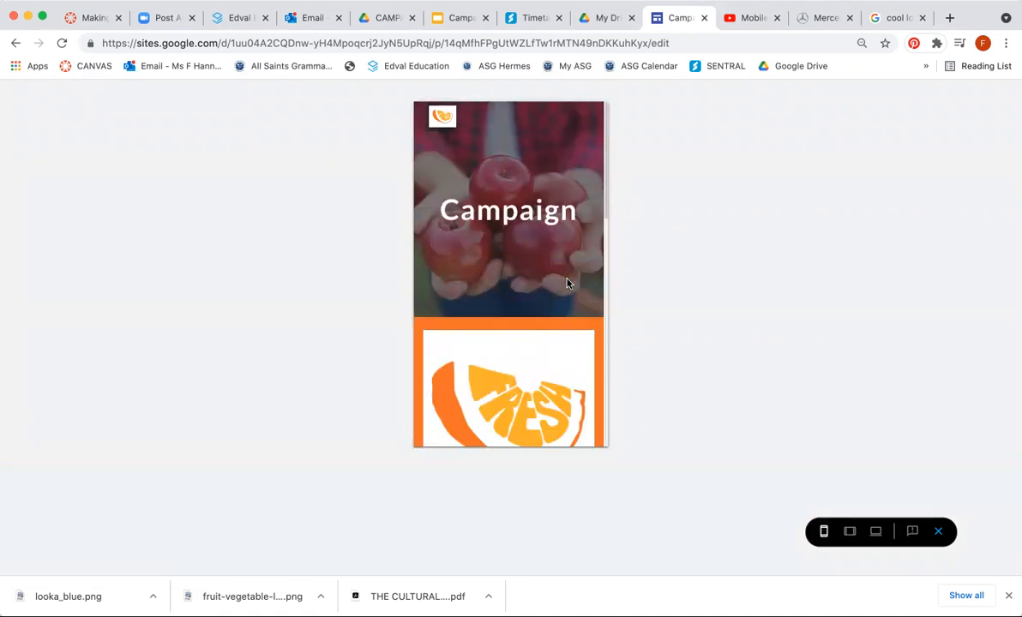
click(849, 533)
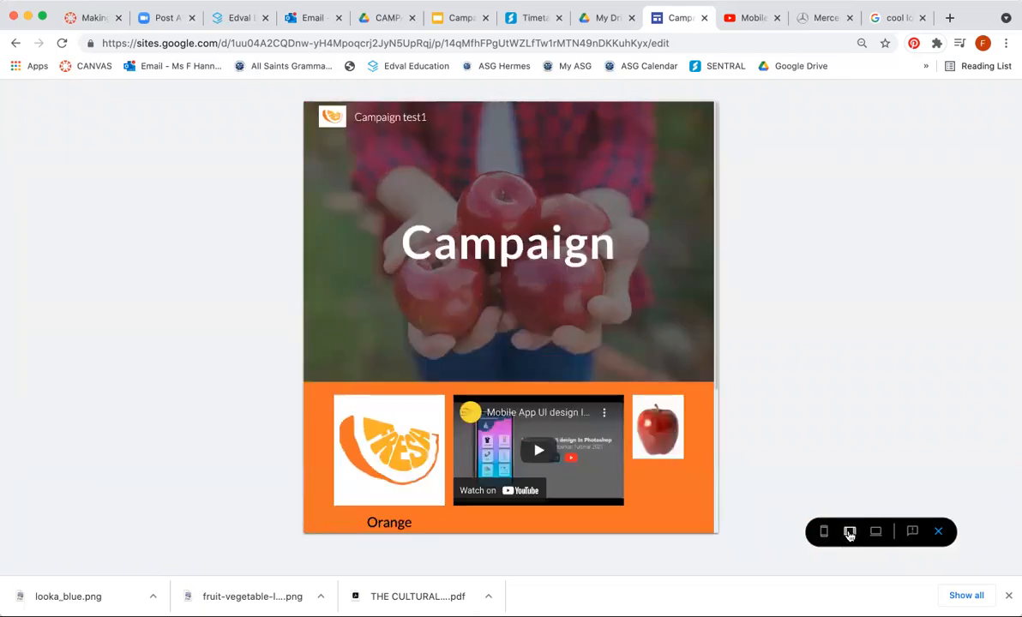
click(876, 532)
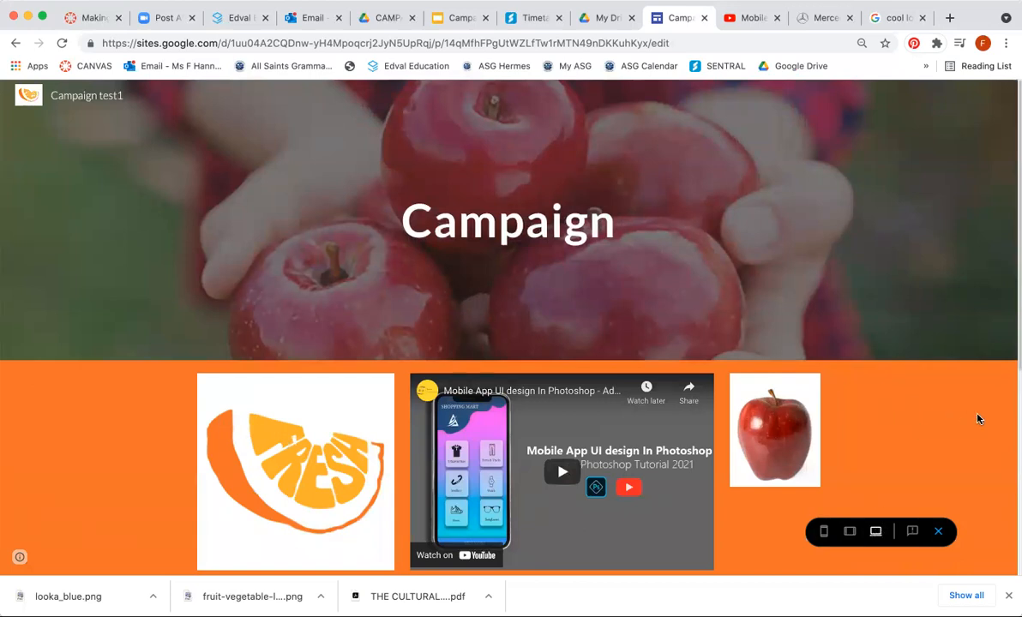
click(940, 532)
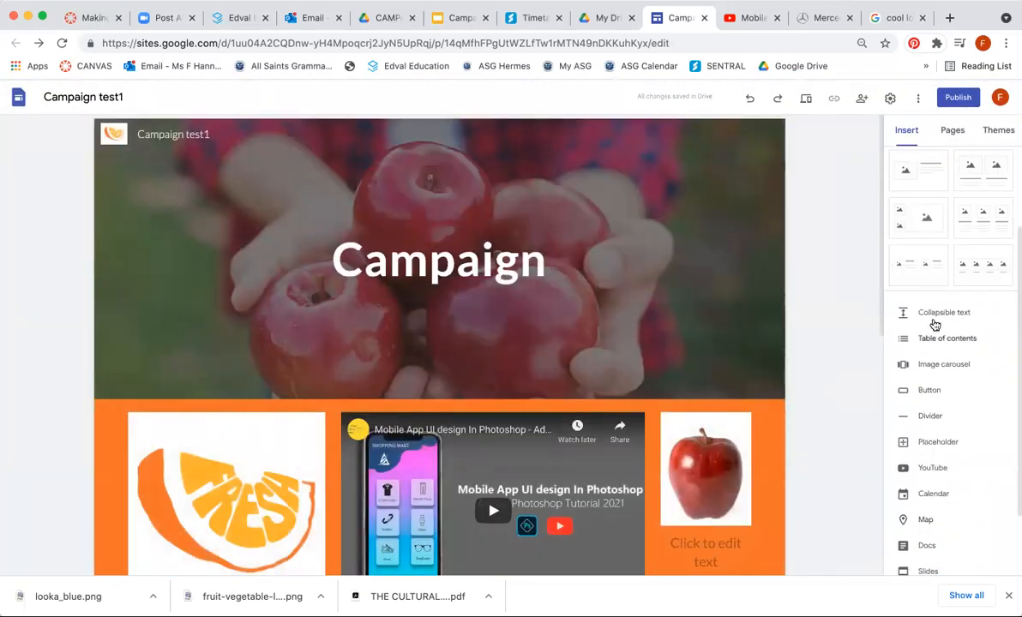
scroll(937, 369, down, 1)
scroll(937, 368, down, 2)
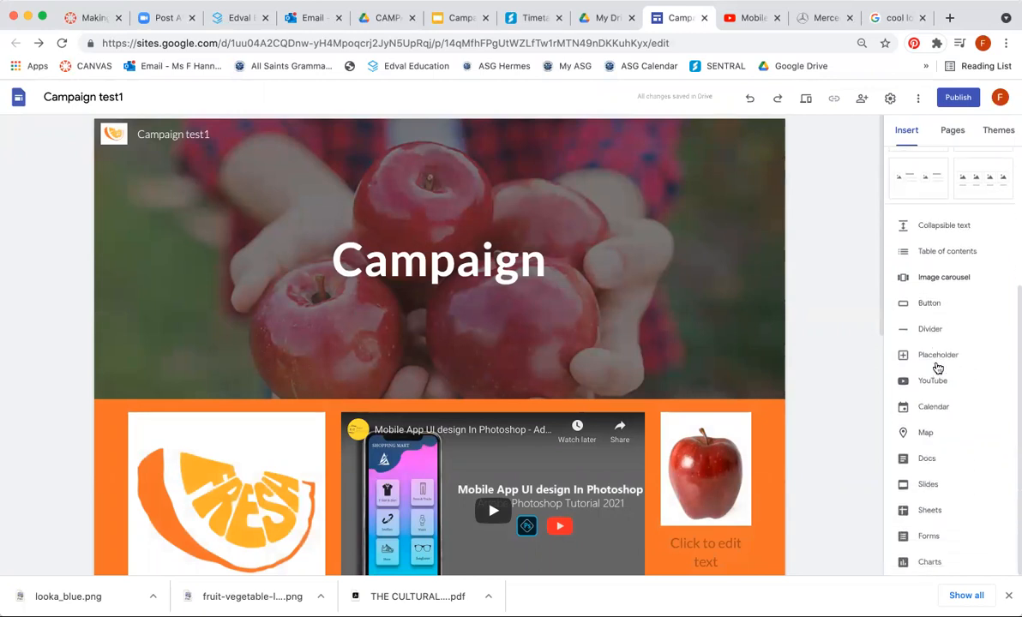
scroll(937, 369, up, 4)
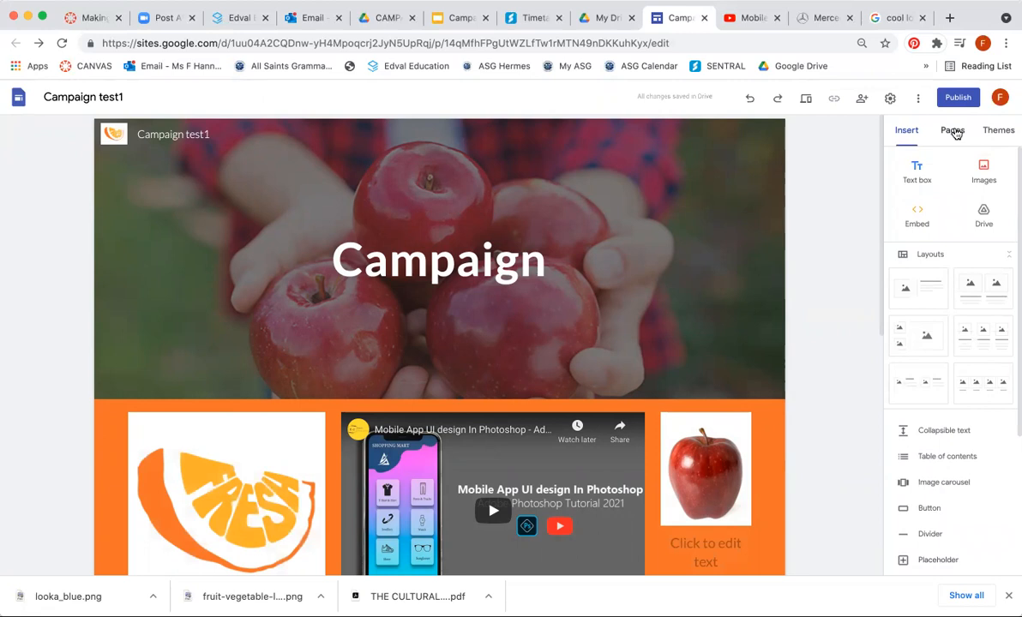
Add two new top-level pages to the site, named Products and About Us.
click(952, 132)
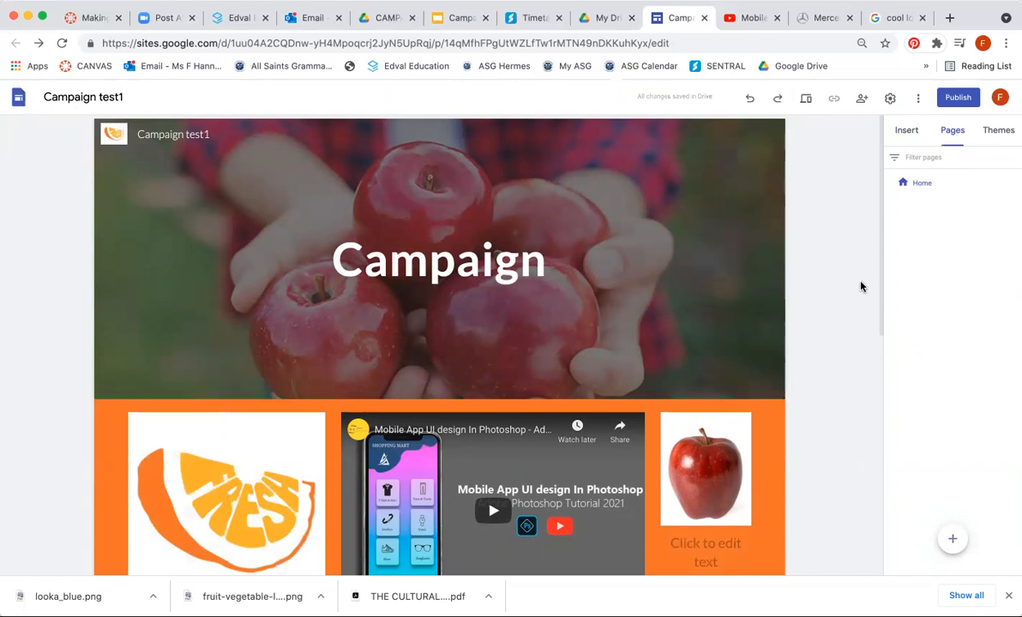
click(952, 539)
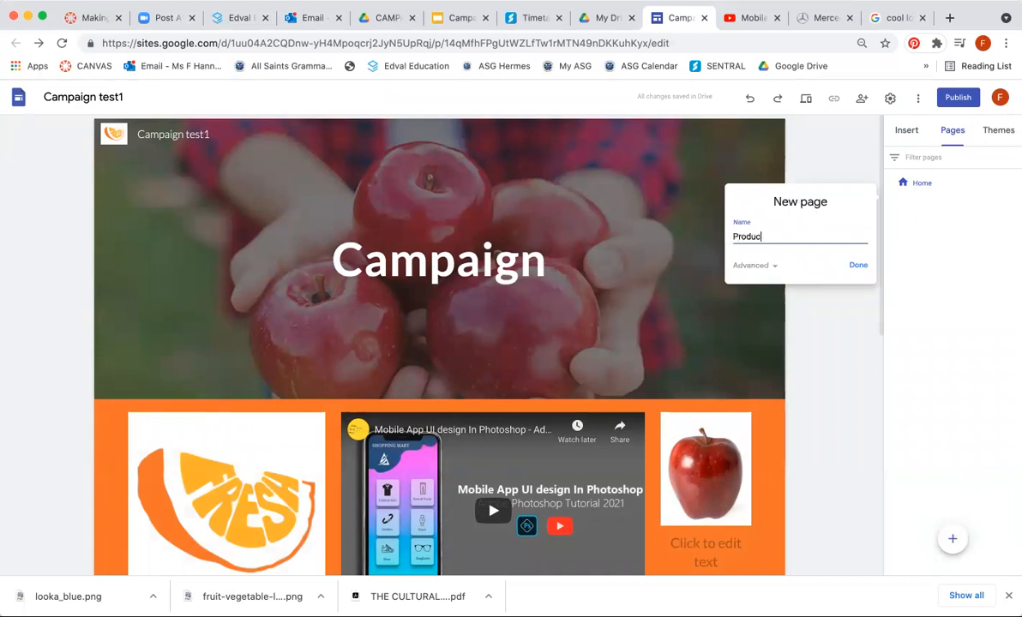
click(857, 266)
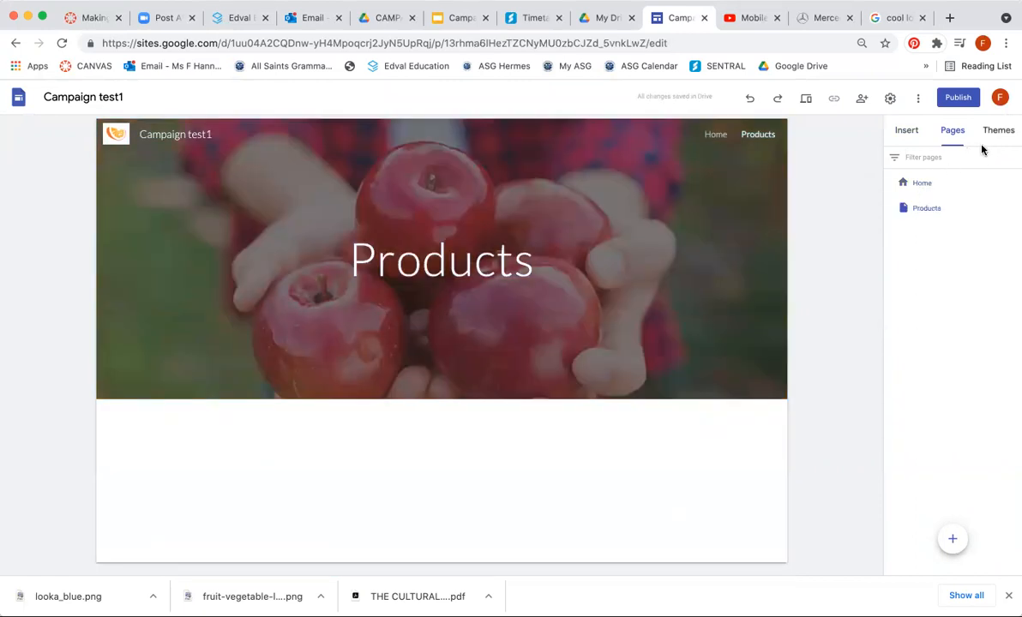
click(952, 538)
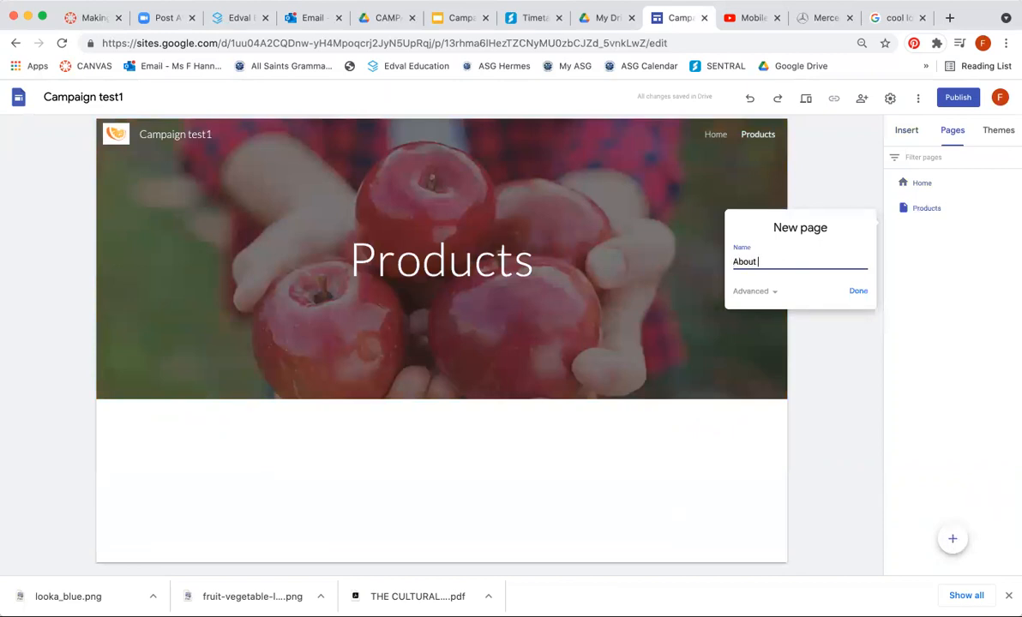
text(About Us)
click(857, 290)
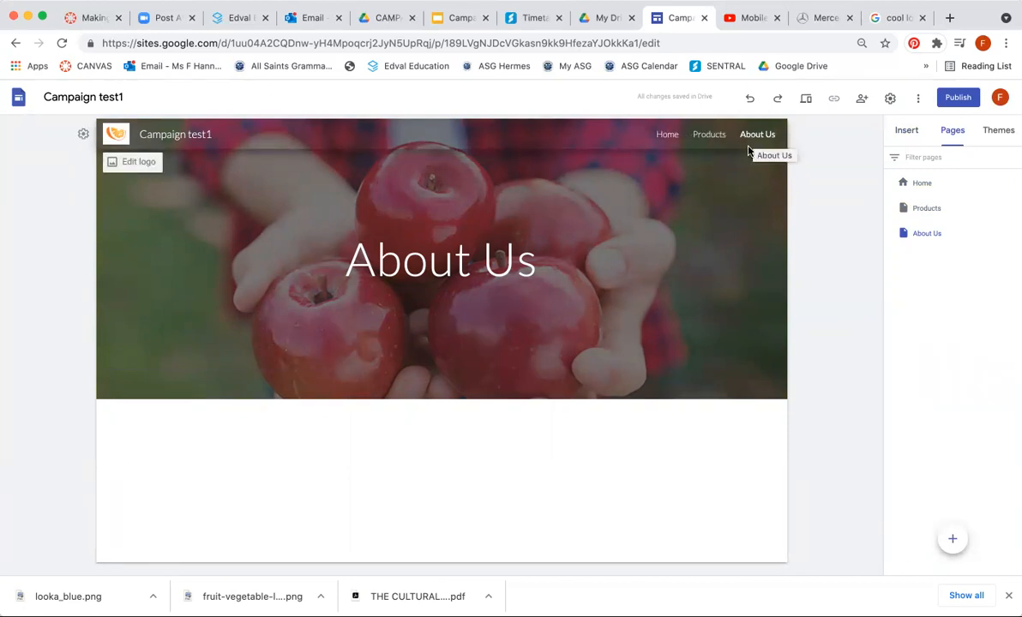
Add two subpages named Women and Men under the Products page.
click(928, 211)
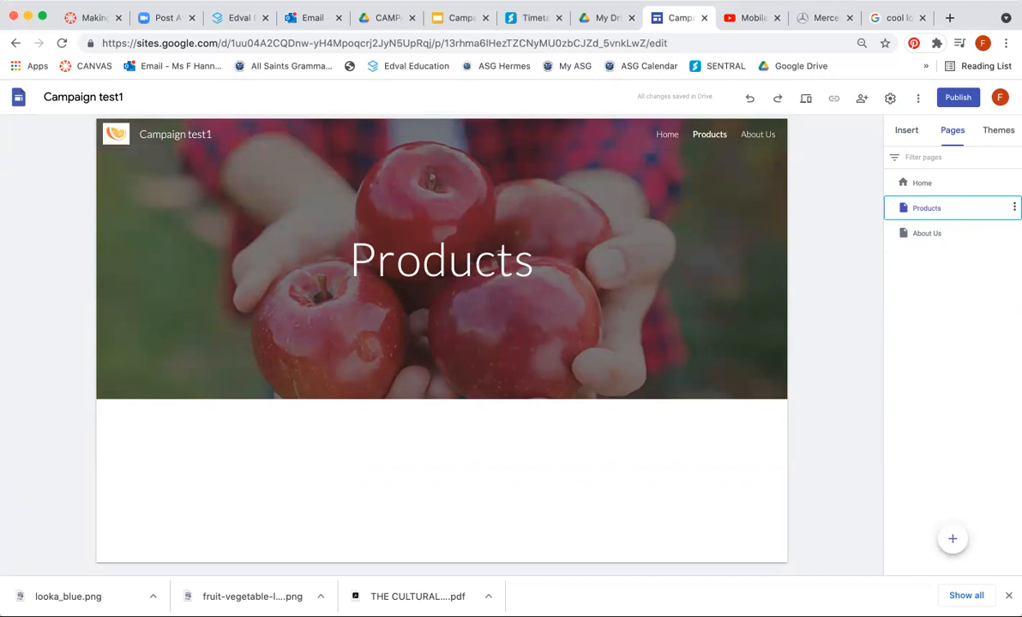
click(1014, 206)
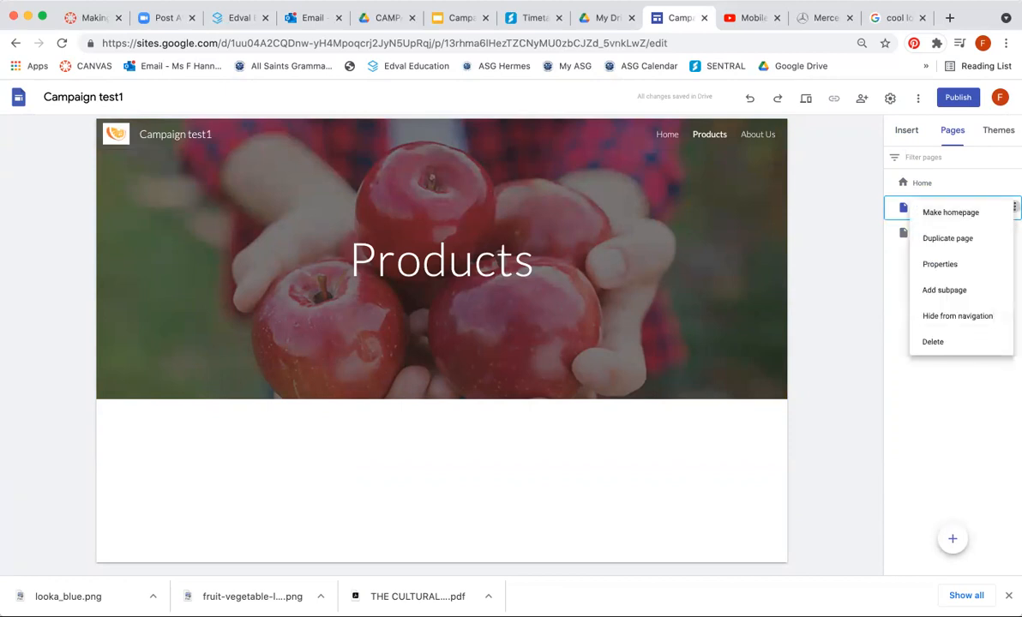
click(948, 291)
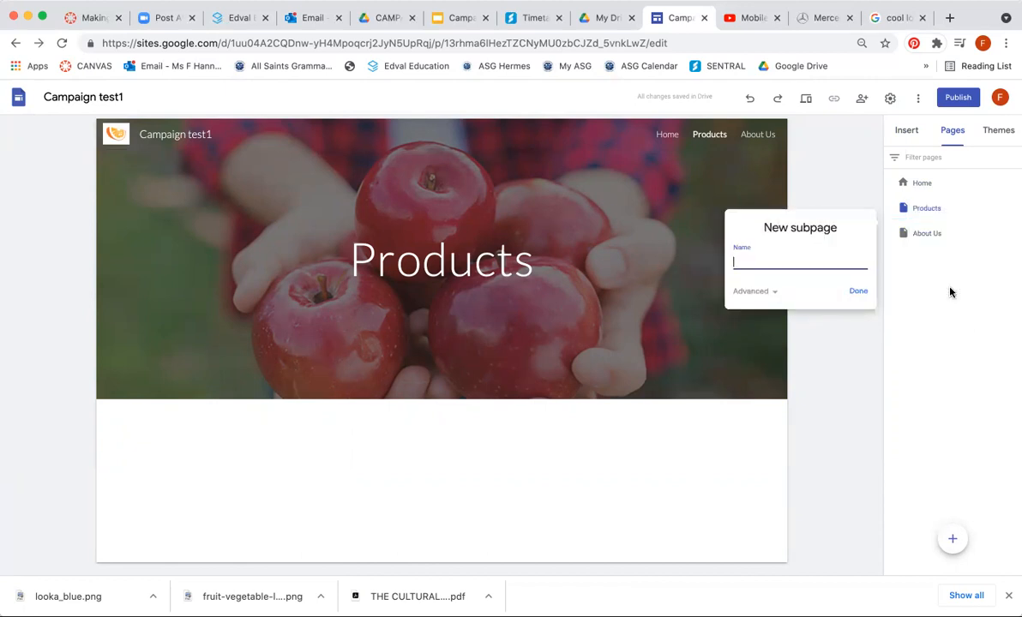
click(856, 292)
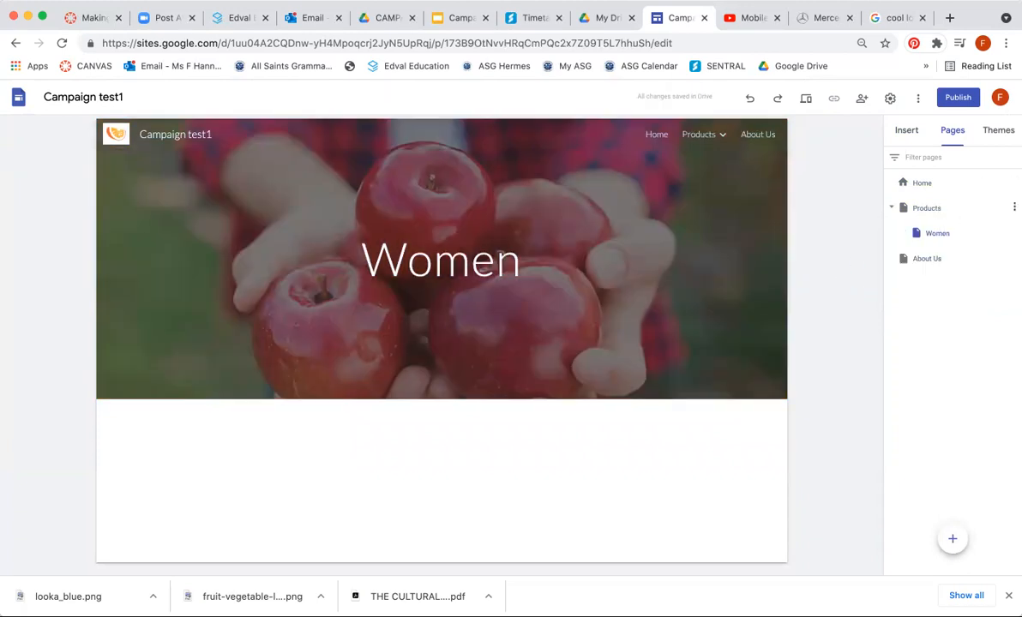
click(1014, 208)
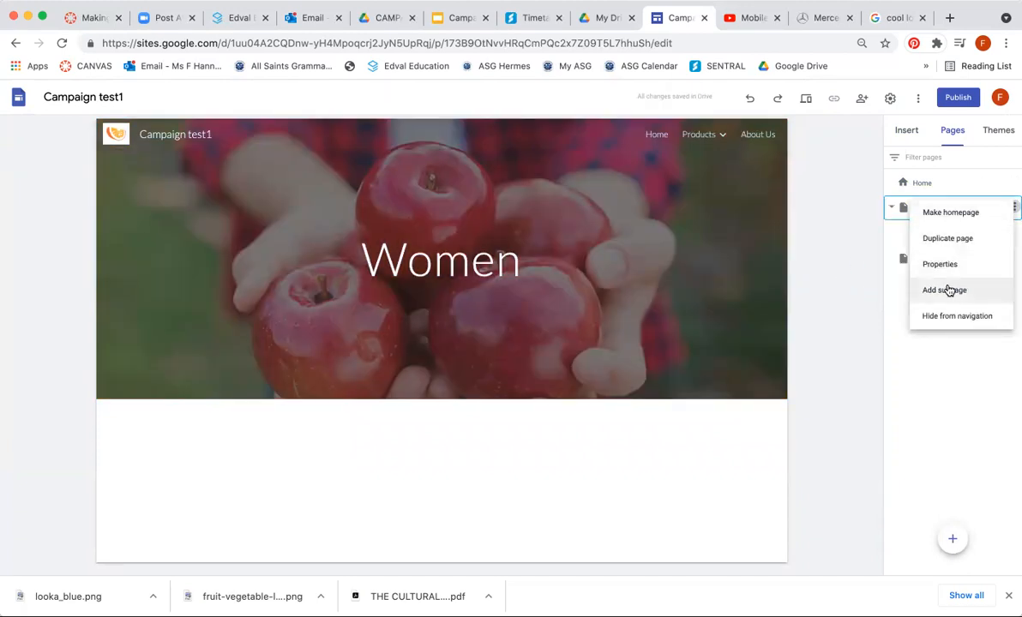
click(944, 290)
text(Men)
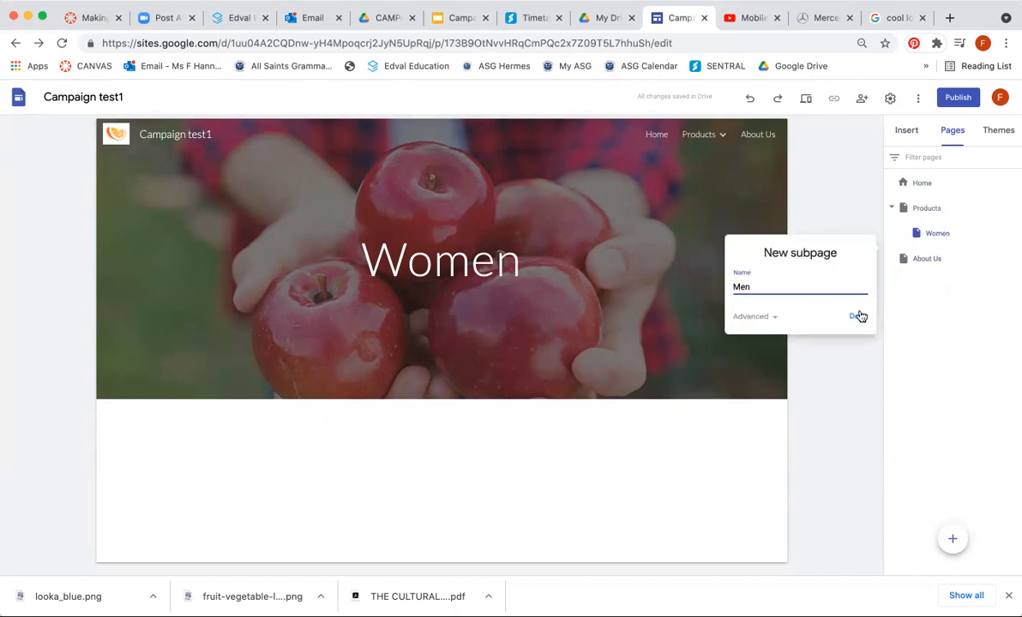
click(859, 316)
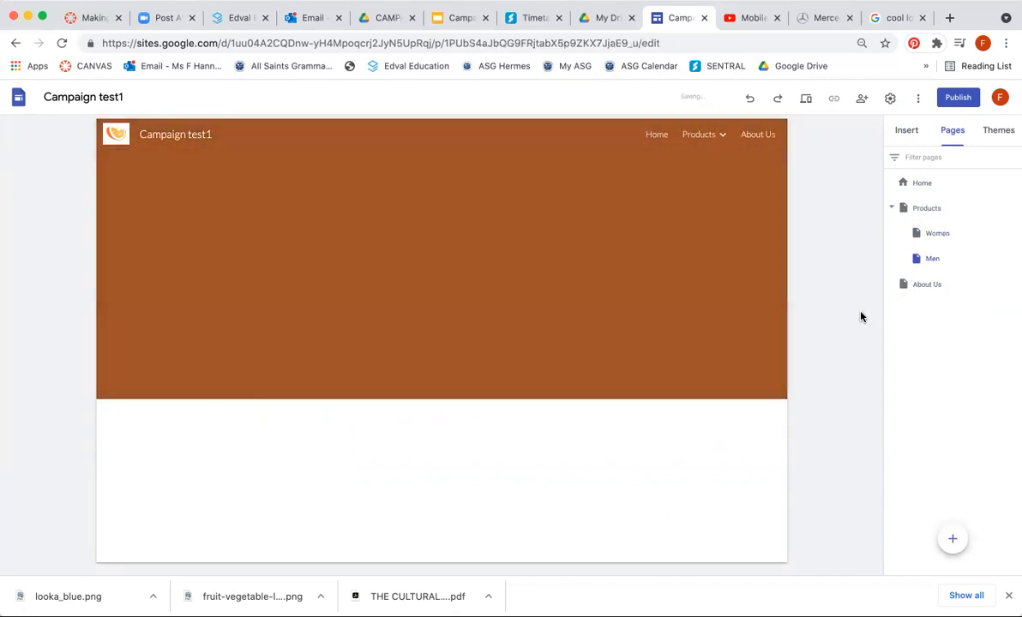
Go to the Women page through the site navigation and replace its header image with an uploaded picture of a man in a suit.
click(724, 138)
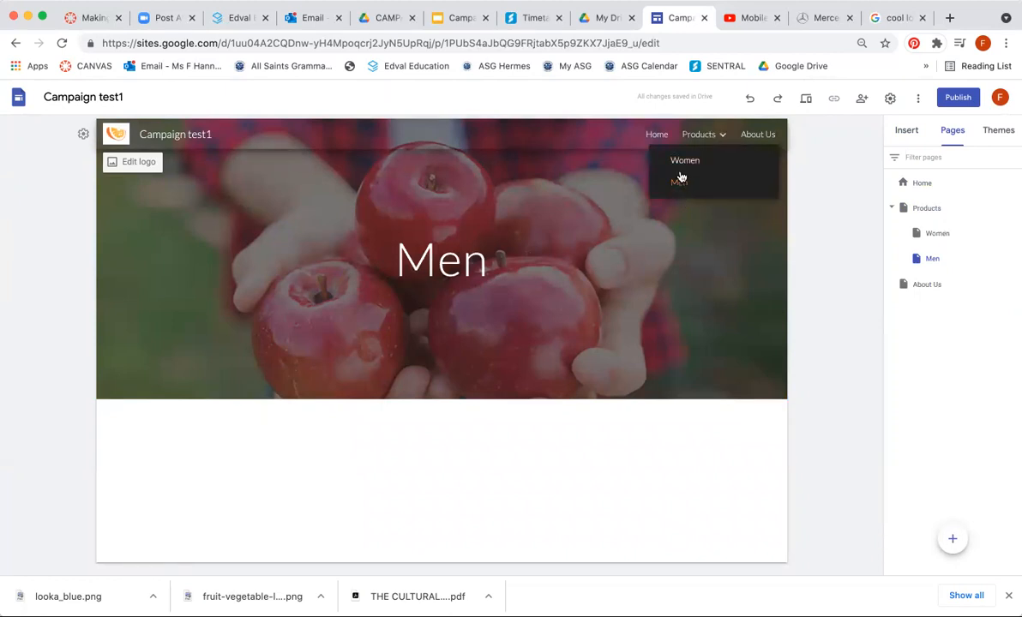
click(681, 161)
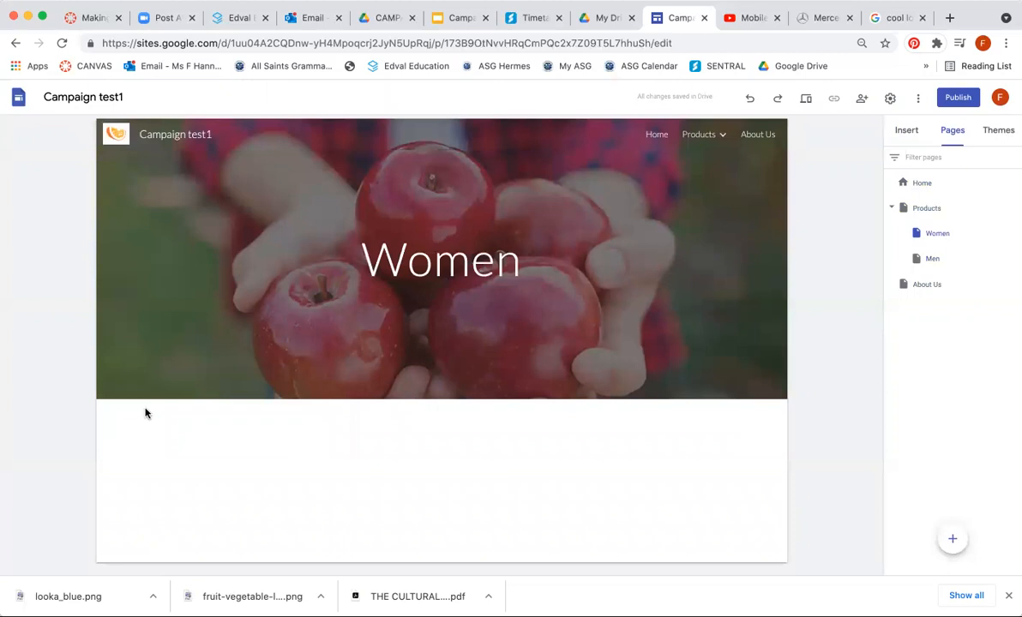
click(154, 382)
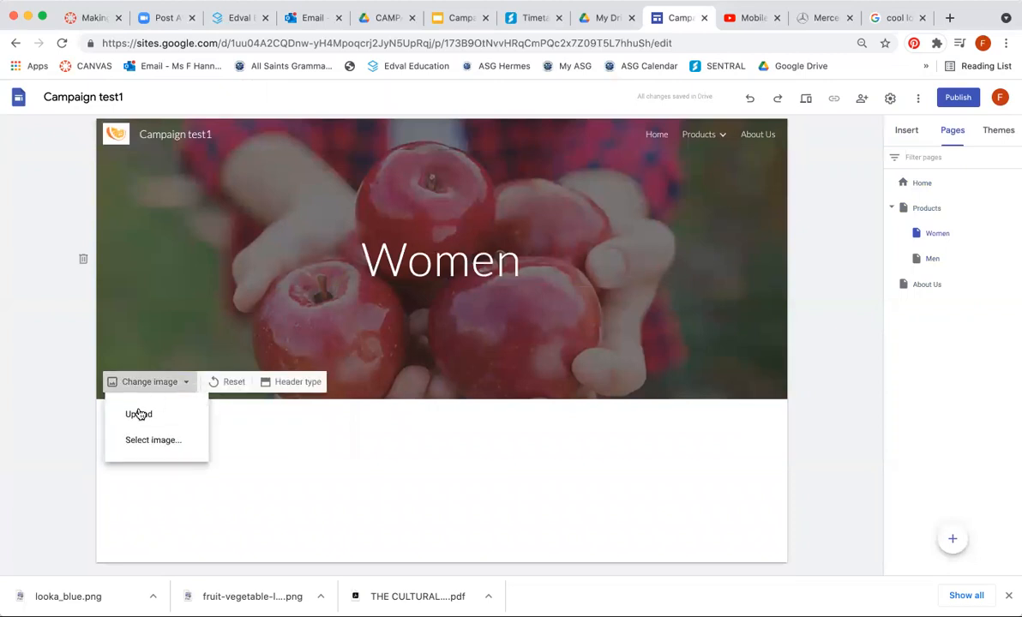
click(140, 414)
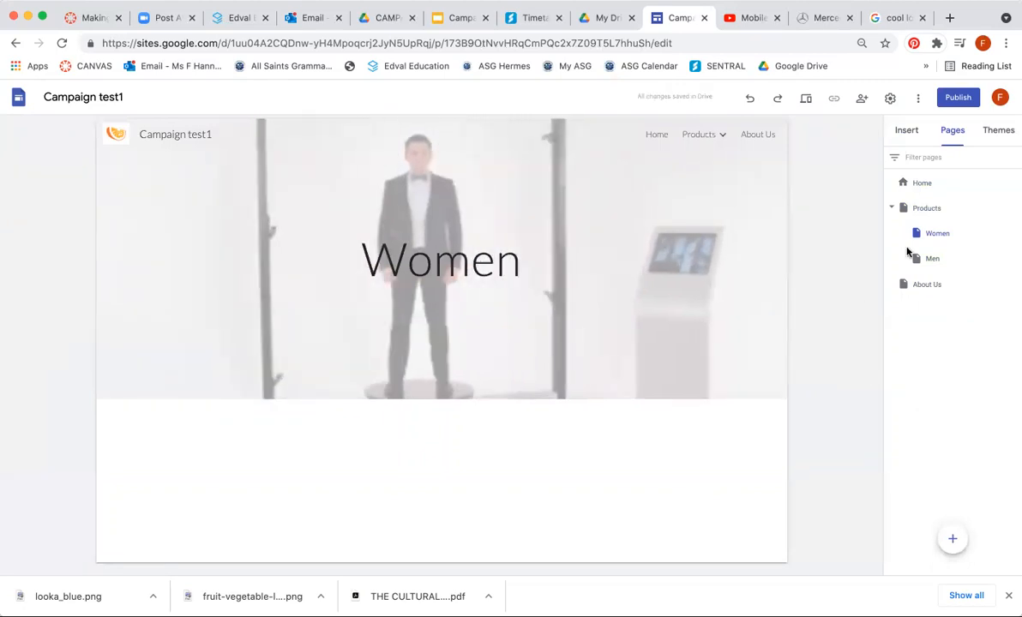
Return to the site's Home page and bring up the available themes.
click(920, 183)
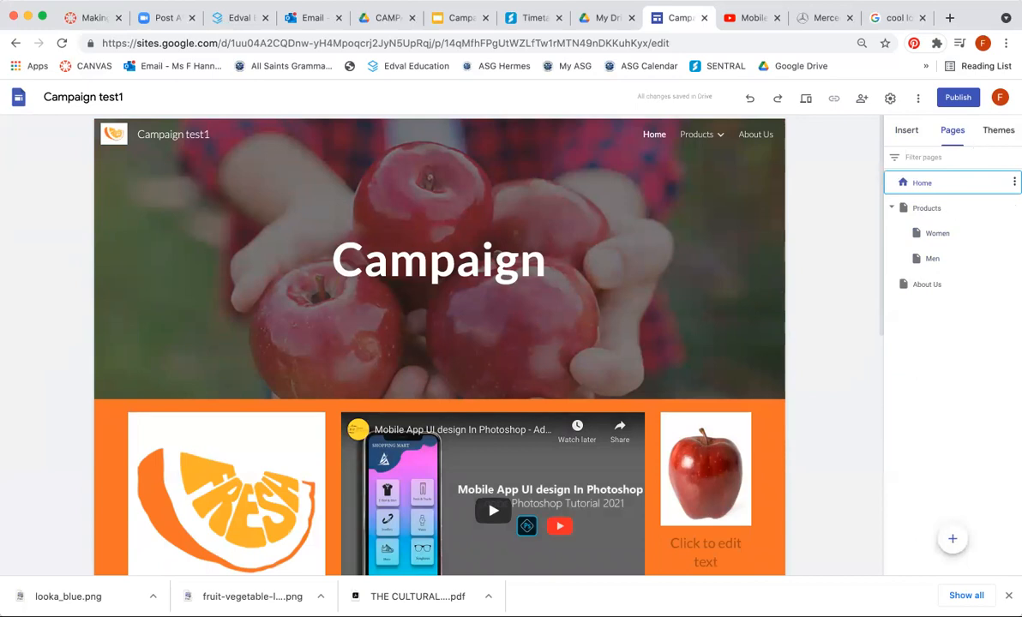
click(998, 131)
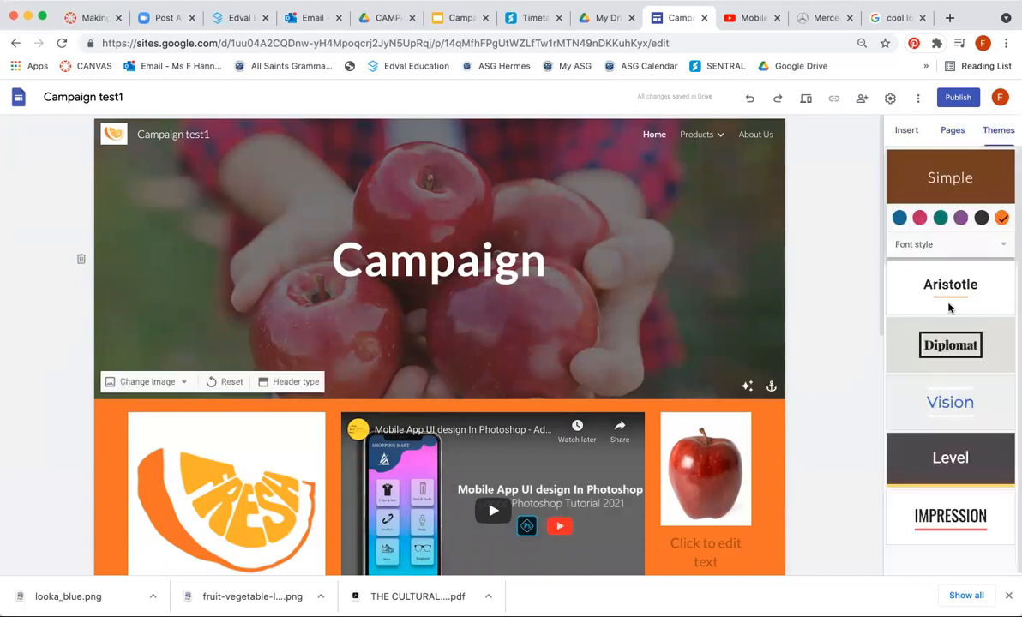
scroll(995, 339, down, 1)
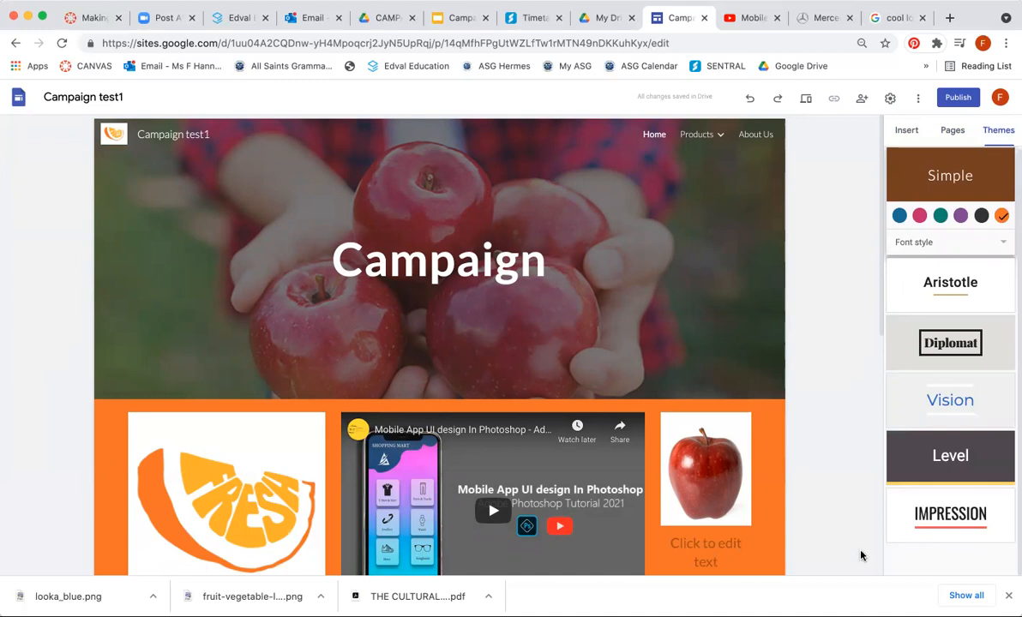
Try the Vision, Diplomat and Simple themes on the site, ending with Vision again.
click(966, 396)
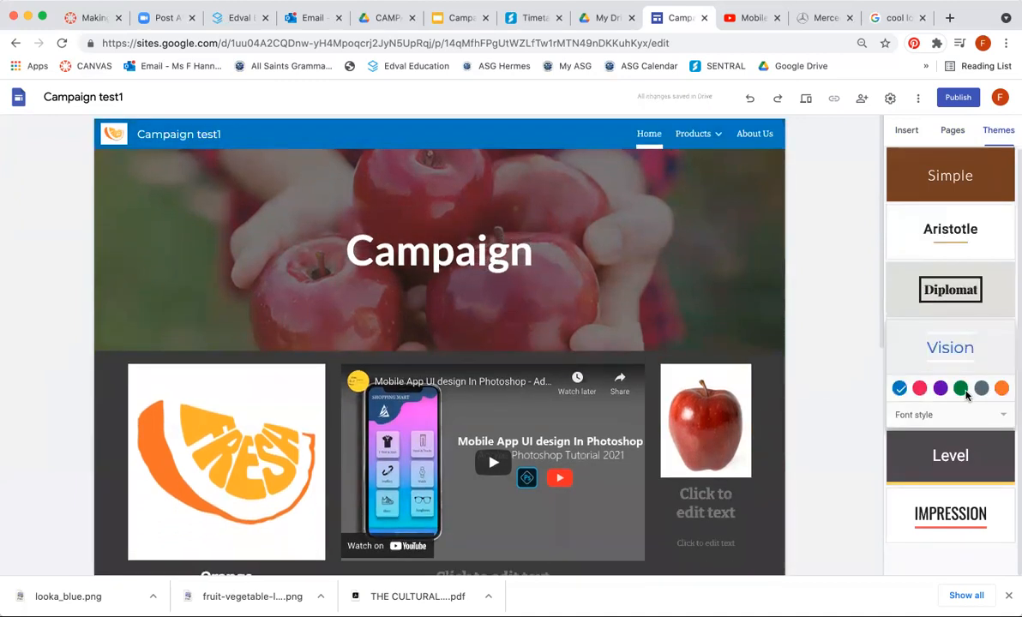
click(937, 290)
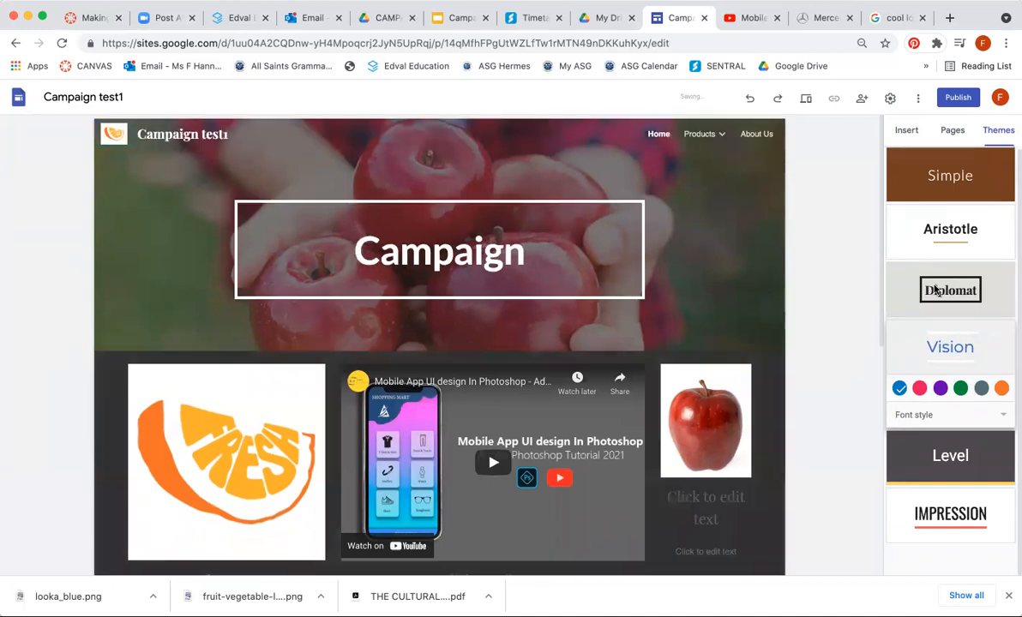
click(942, 177)
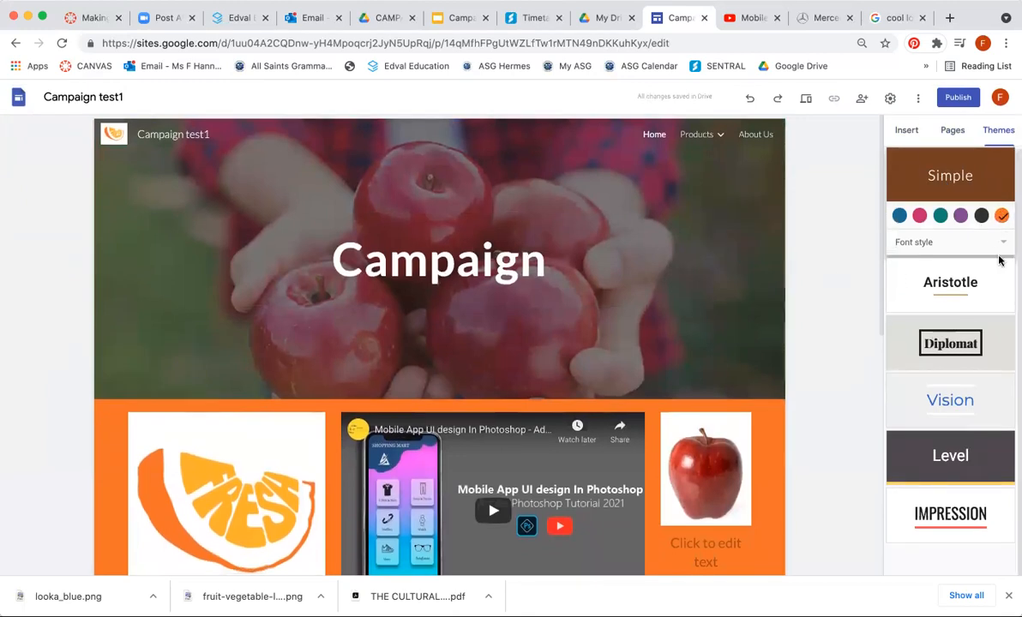
click(943, 403)
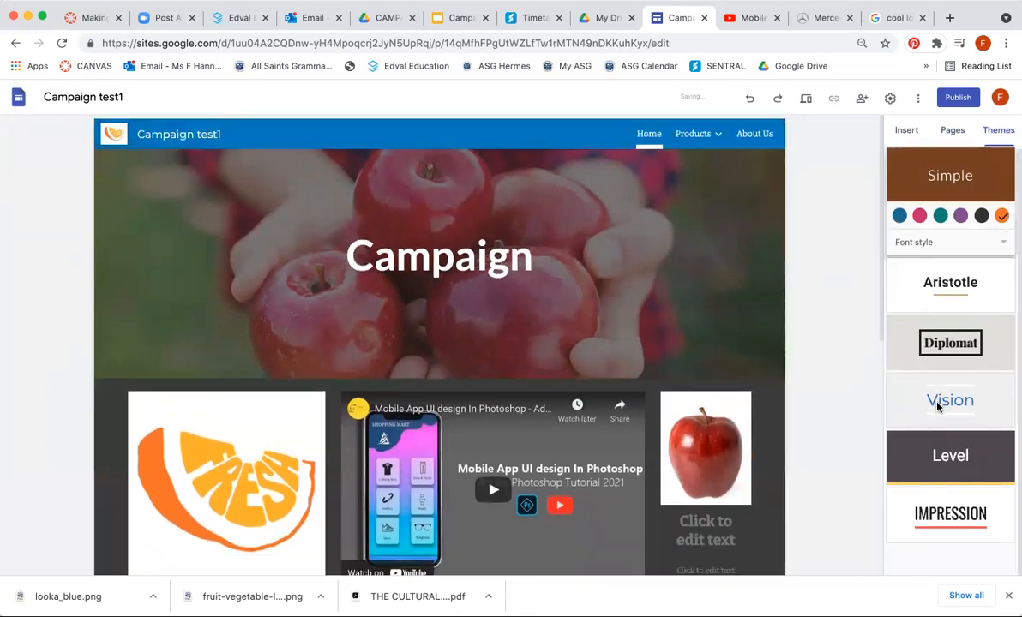
Apply the Impression theme, try its orange, dark grey, blue-grey and green colours, and set the theme colour to yellow.
click(924, 515)
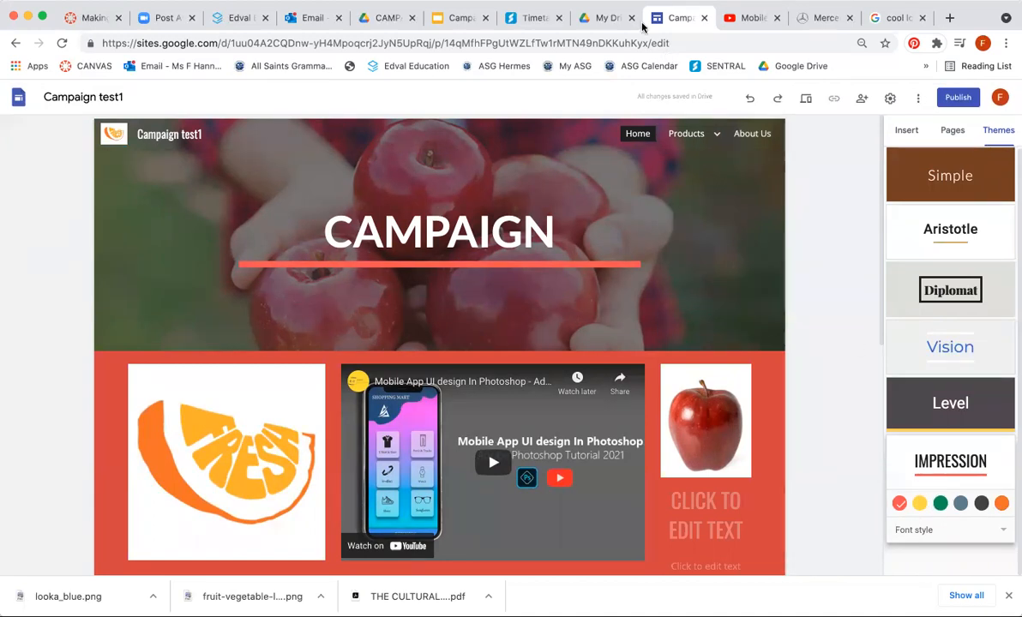
click(1001, 503)
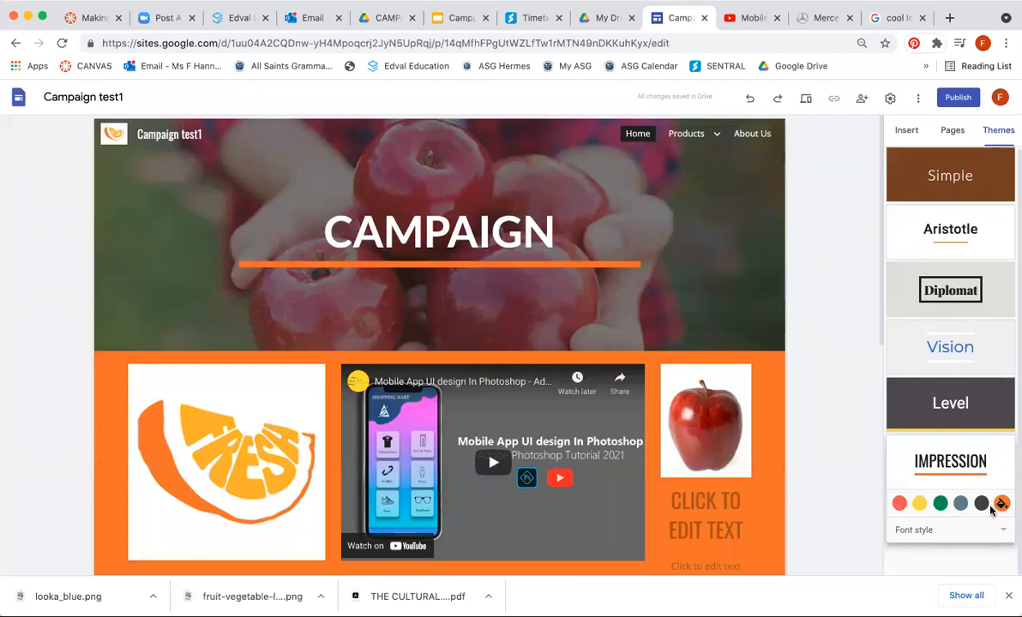
click(982, 503)
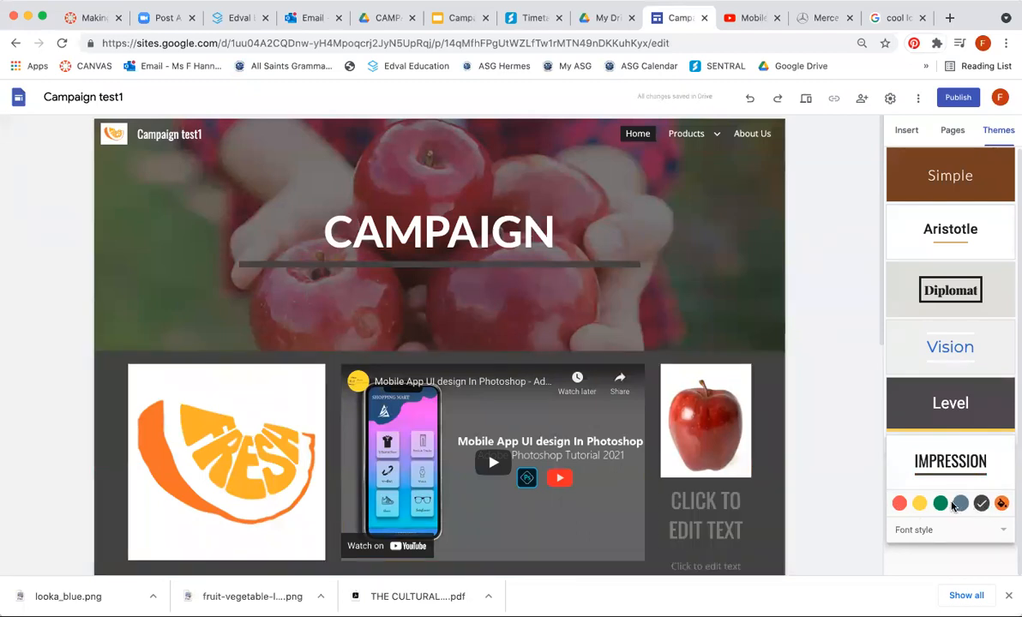
click(960, 503)
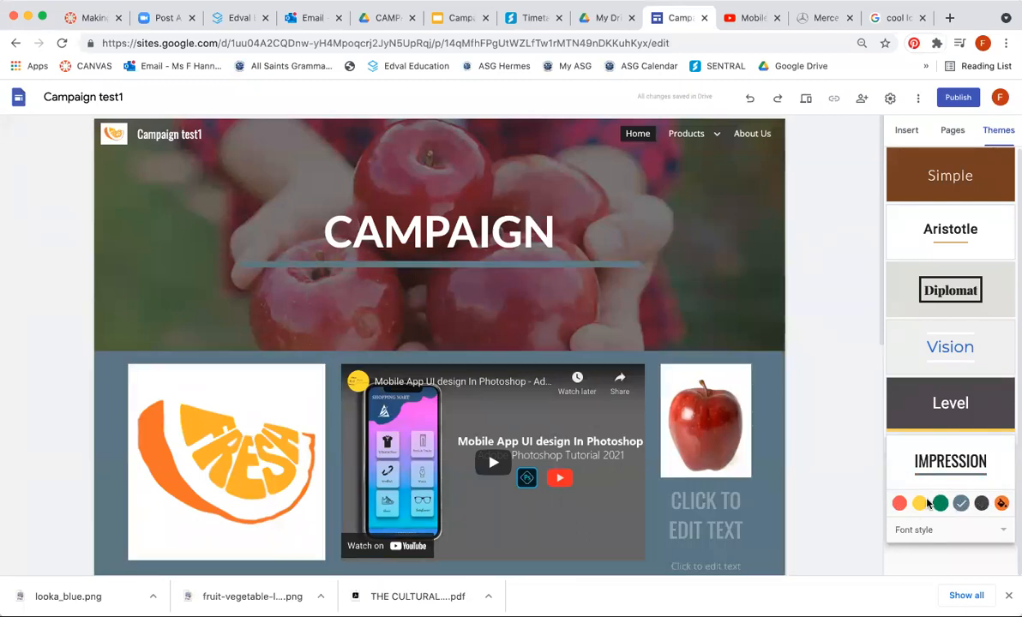
click(919, 503)
click(940, 504)
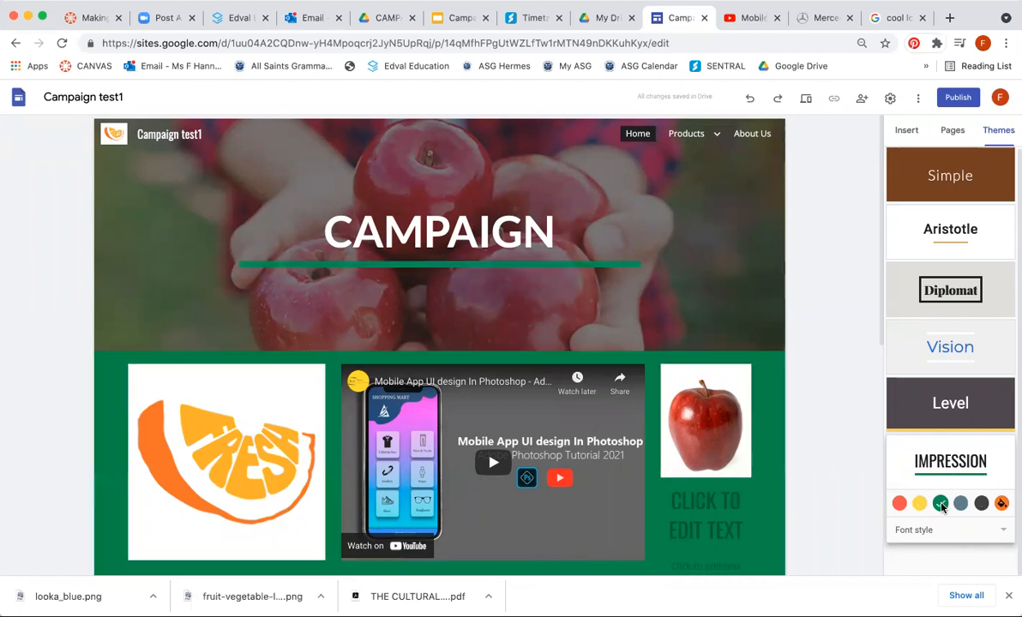
click(919, 504)
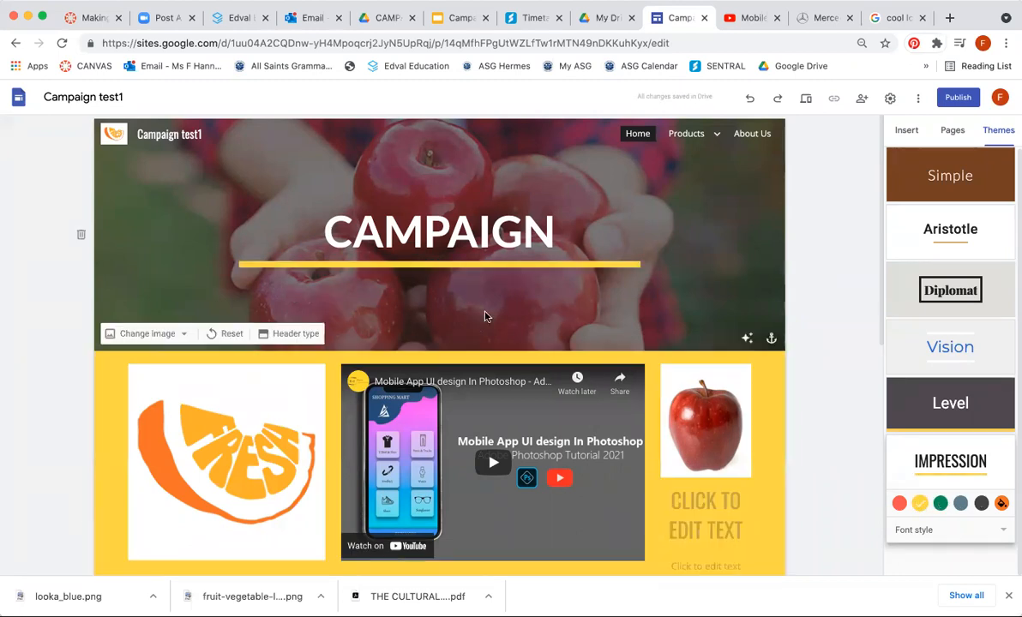